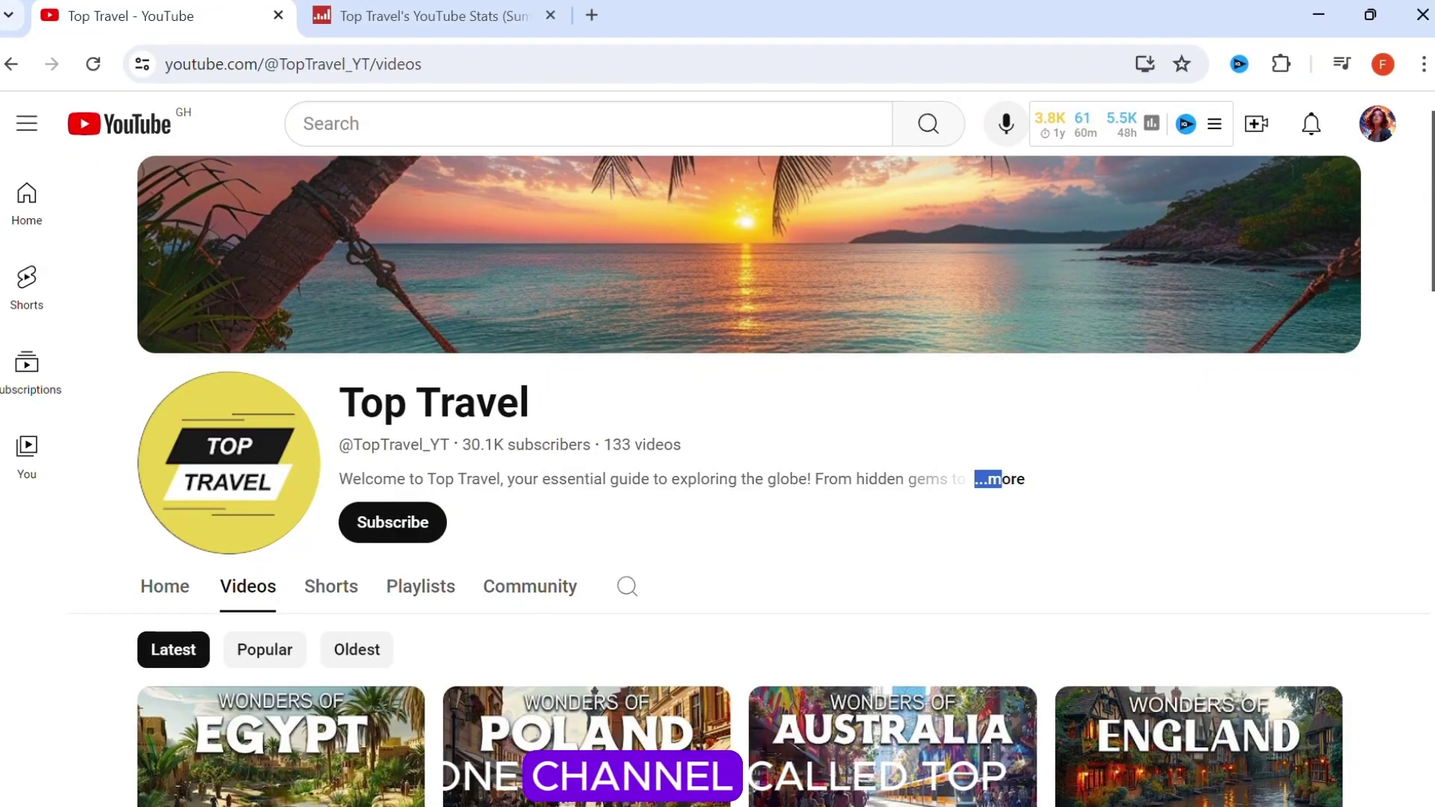
- Scroll the Top Travel channel's Videos page down to the video grid
{"action": "scroll", "coordinate": [748, 448], "scroll_direction": "down", "scroll_amount": 3}
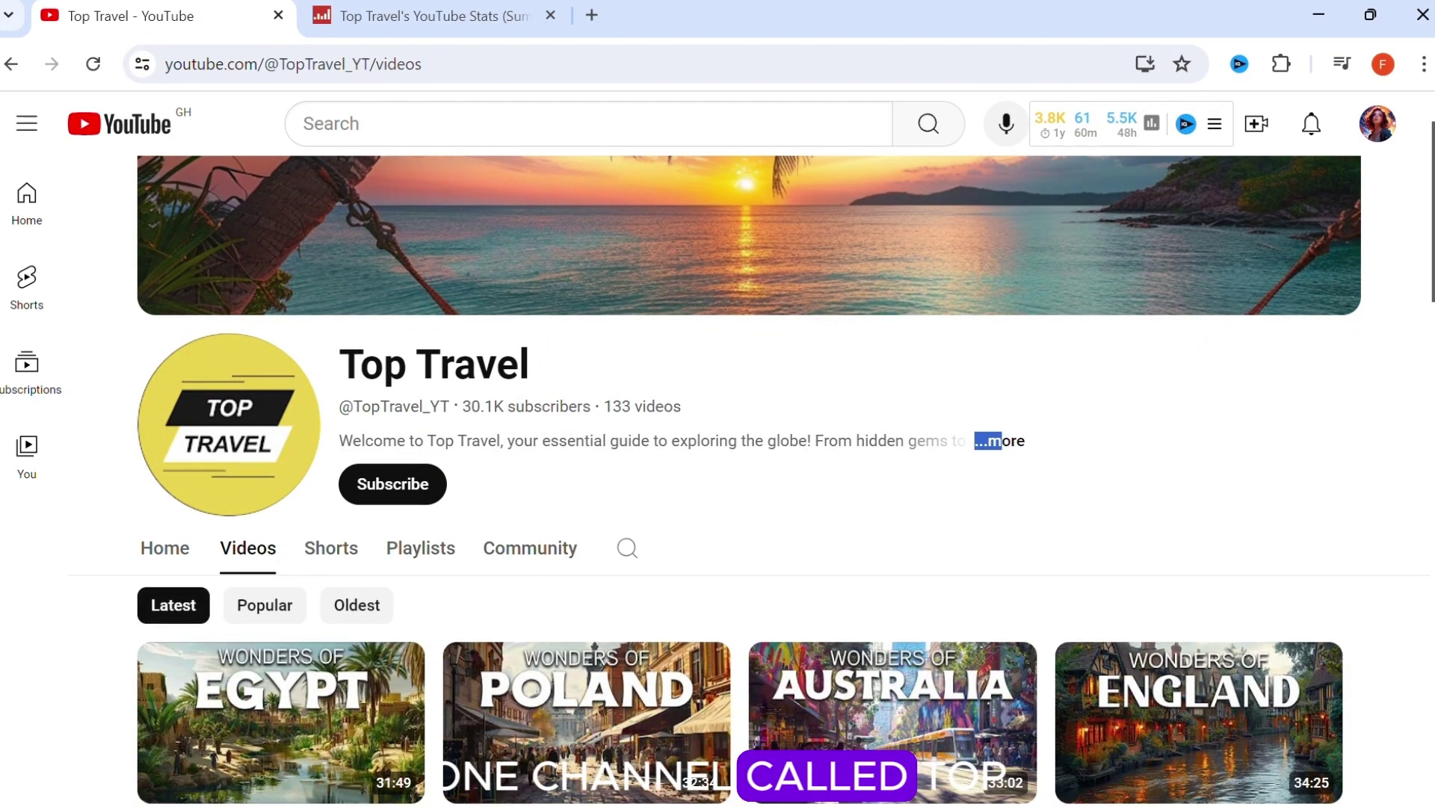
- Play the Wonders of Egypt video, then switch to the channel's Social Blade stats page
{"action": "scroll", "coordinate": [748, 478], "scroll_direction": "down", "scroll_amount": 3}
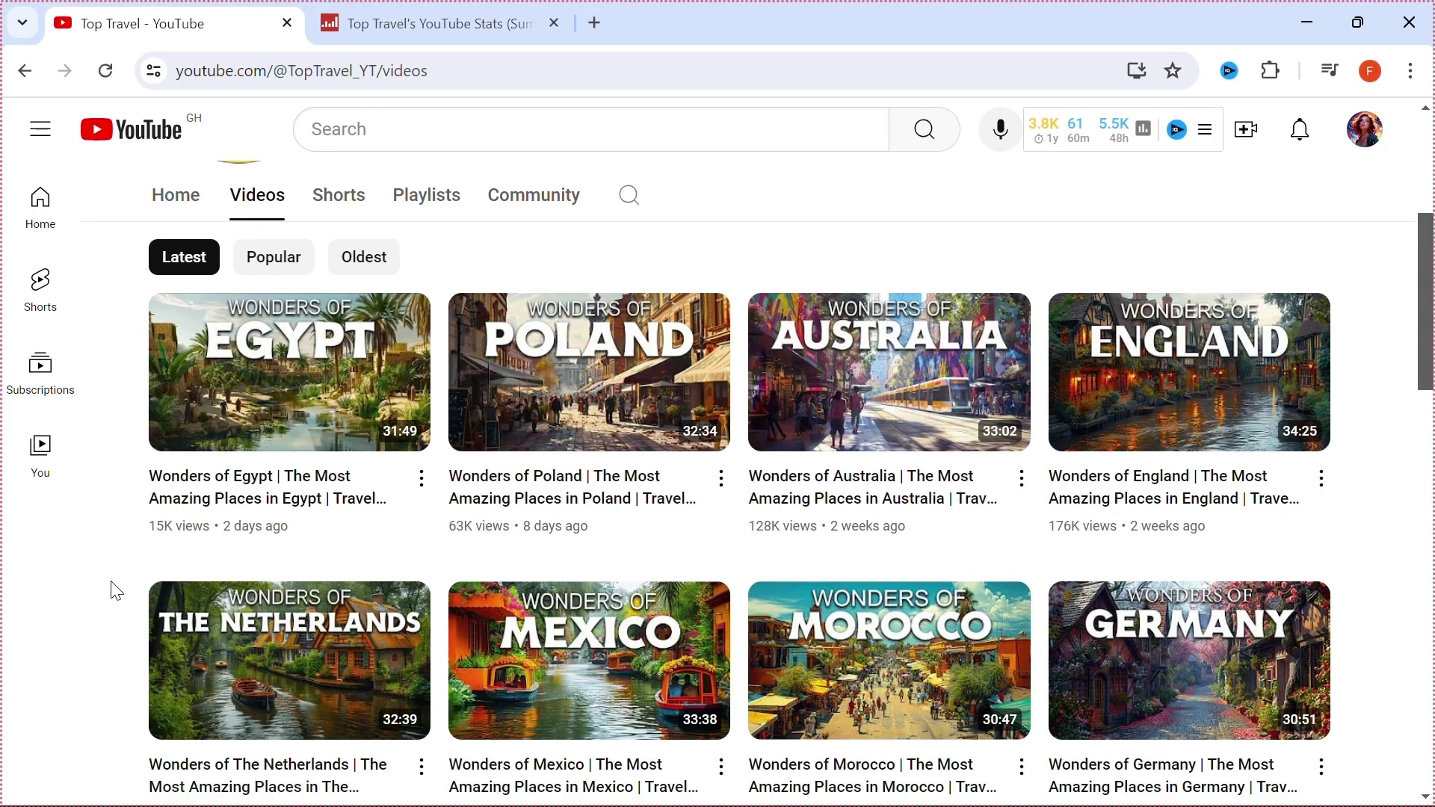
{"action": "left_click", "coordinate": [312, 390]}
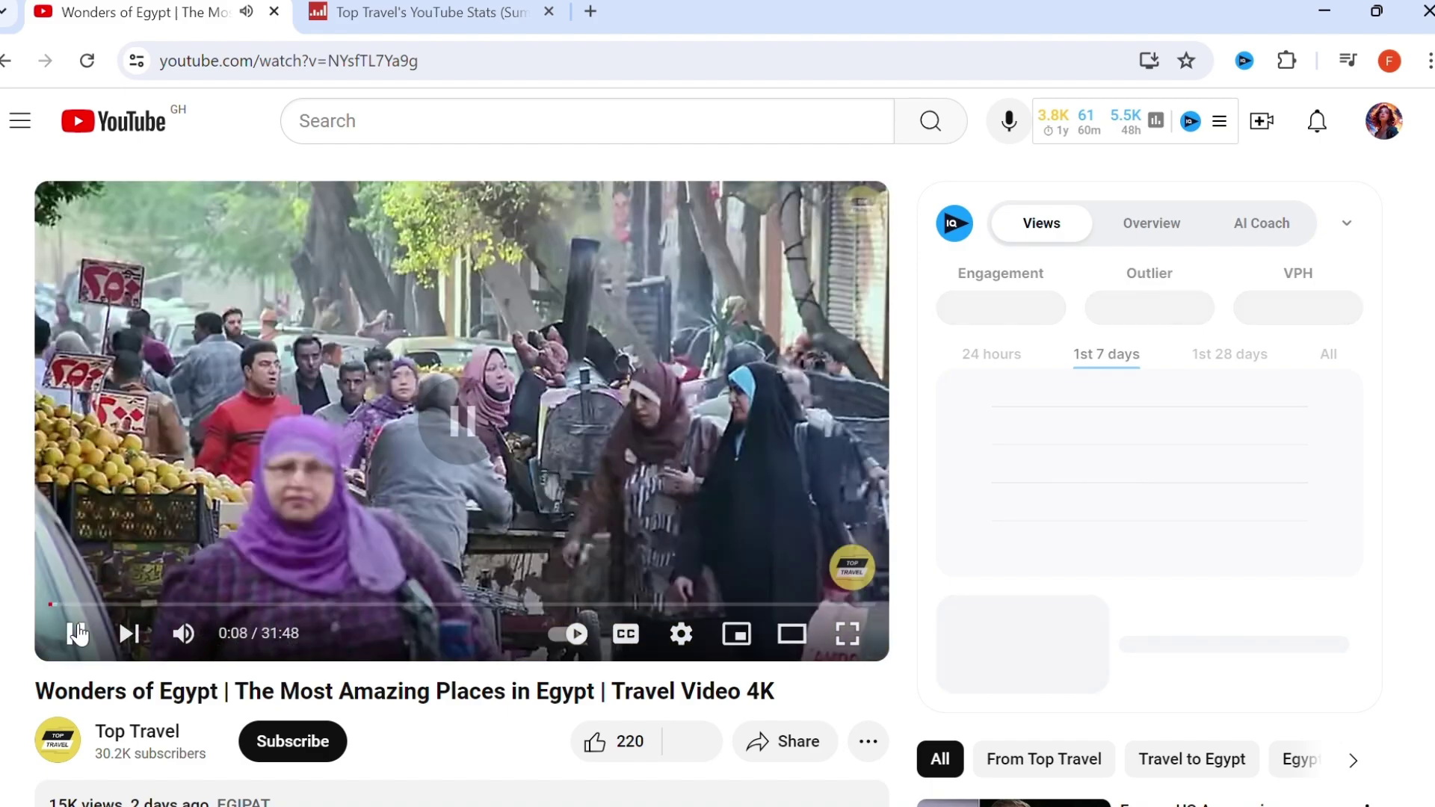
{"action": "left_click", "coordinate": [433, 12]}
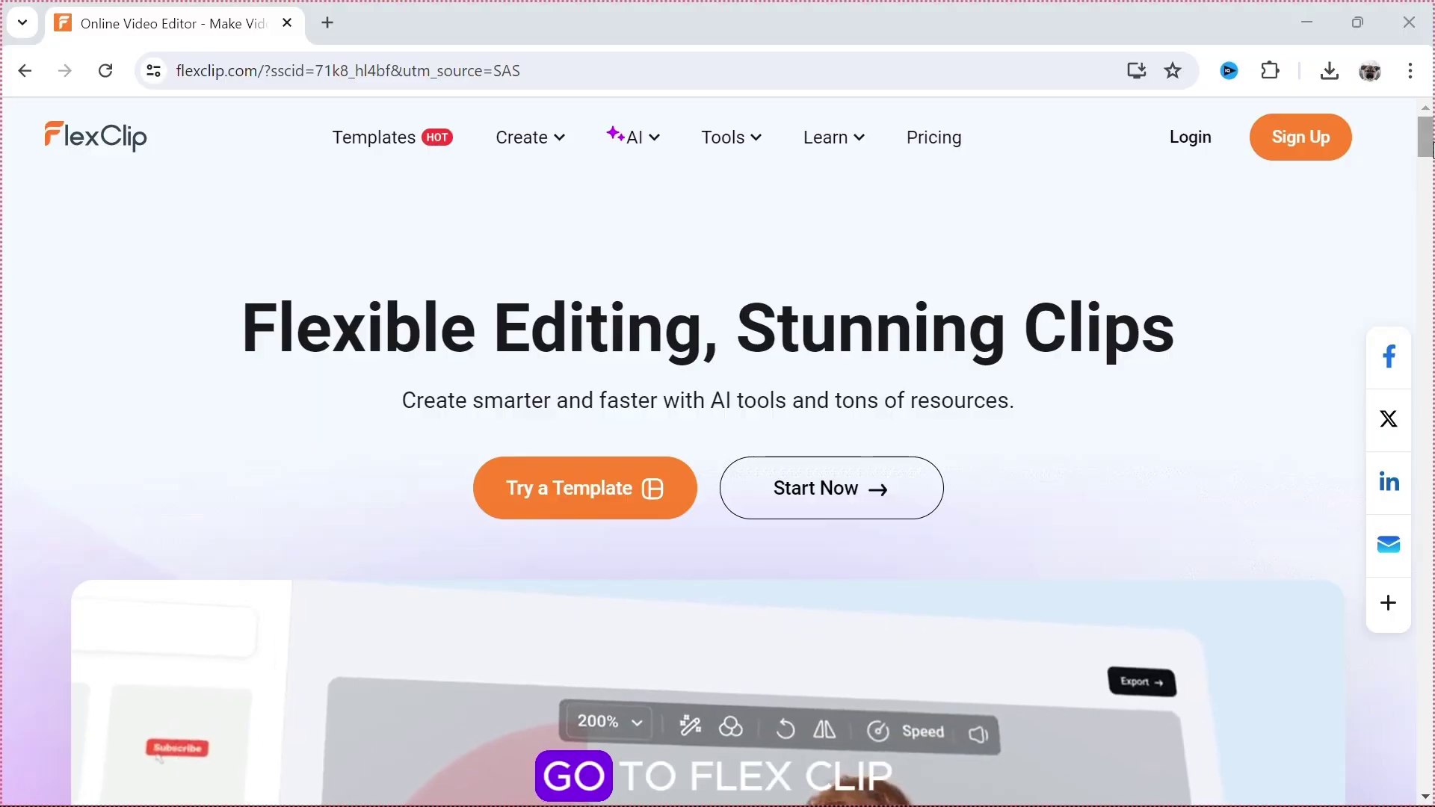
- Sign up for FlexClip with a Google account
{"action": "scroll", "coordinate": [718, 449], "scroll_direction": "down", "scroll_amount": 5}
{"action": "scroll", "coordinate": [717, 449], "scroll_direction": "up", "scroll_amount": 5}
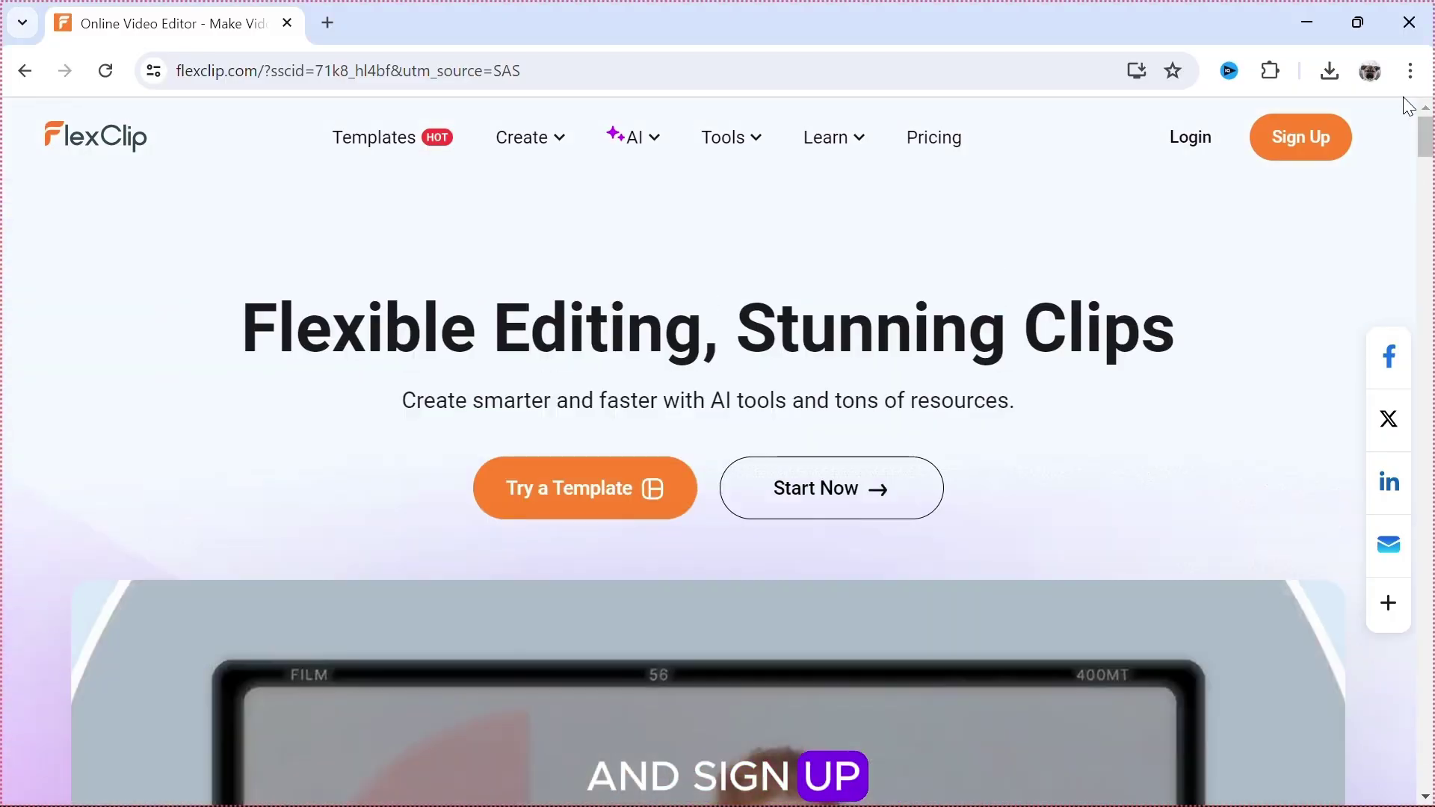
{"action": "left_click", "coordinate": [1311, 121]}
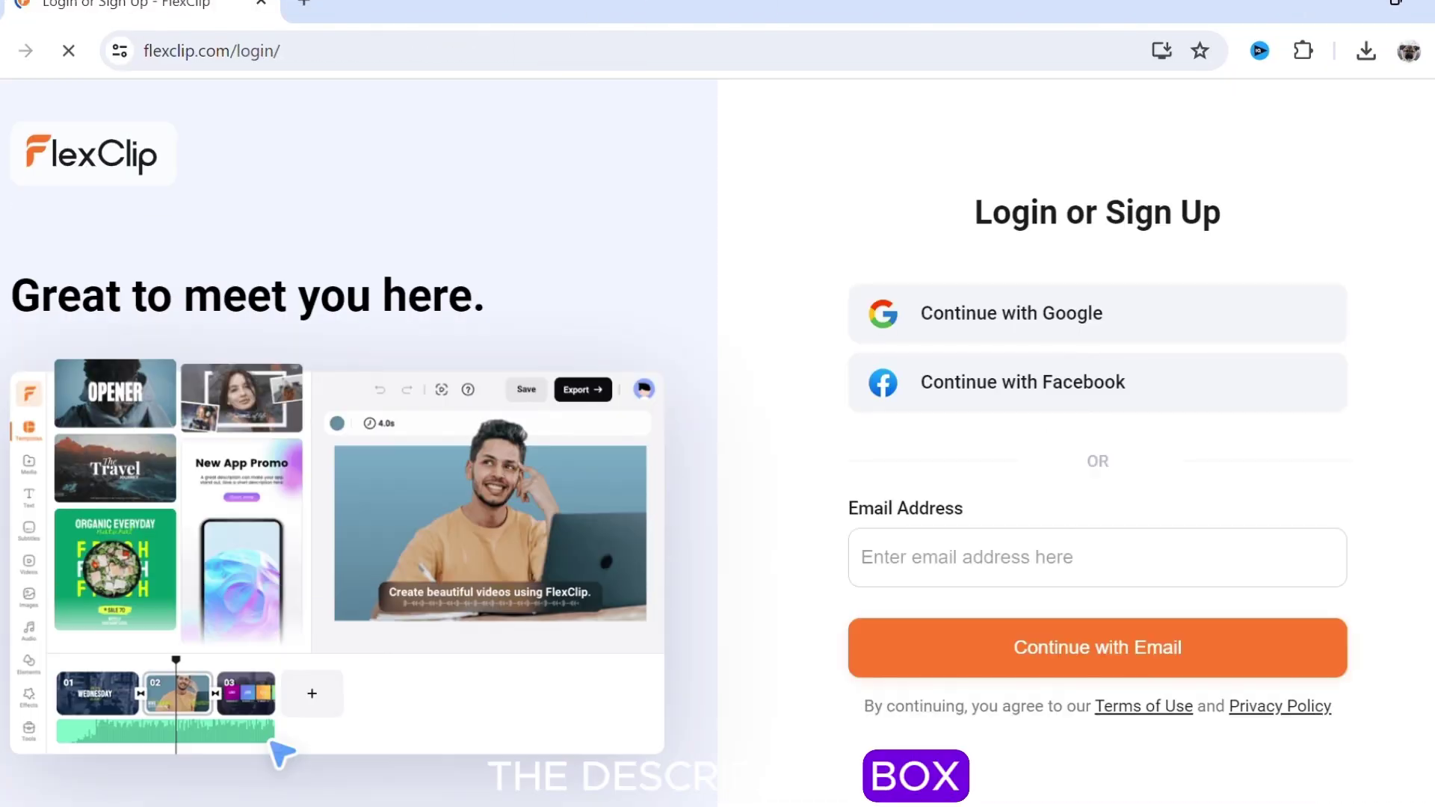
{"action": "left_click", "coordinate": [949, 329]}
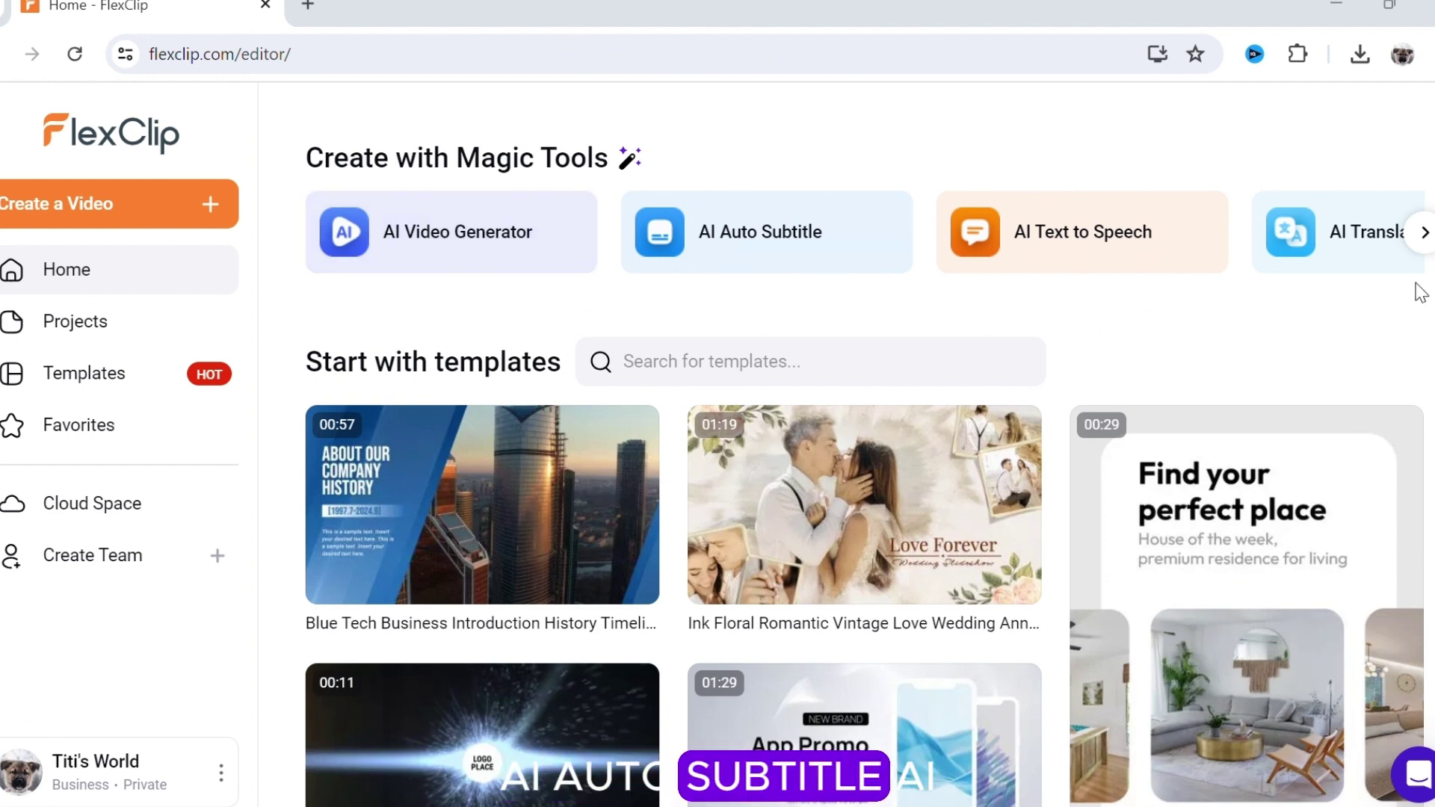
- Open the AI Video Script tool from Magic Tools and bring up the script box's paste menu
{"action": "left_click", "coordinate": [1425, 233]}
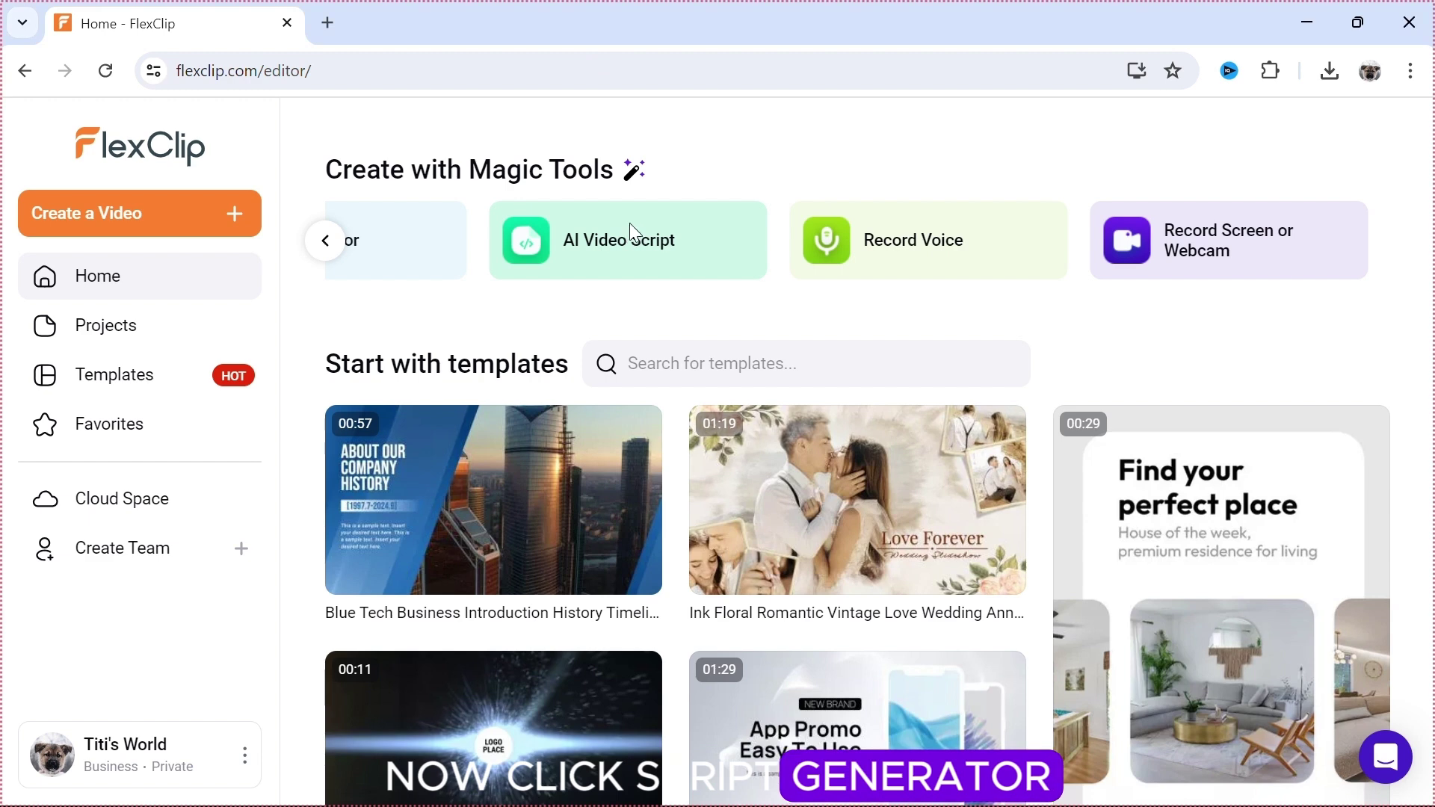
{"action": "left_click", "coordinate": [630, 233]}
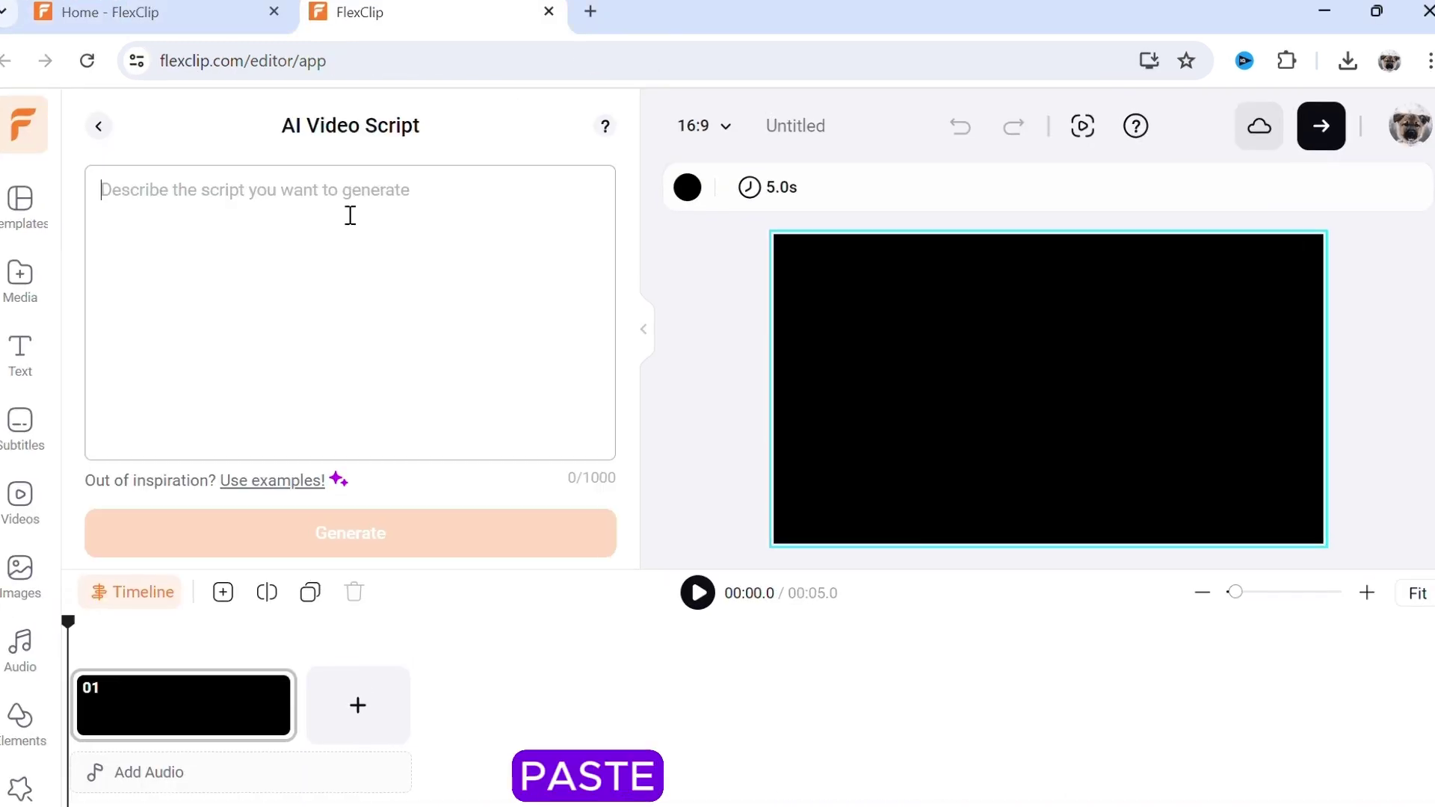
{"action": "right_click", "coordinate": [357, 217]}
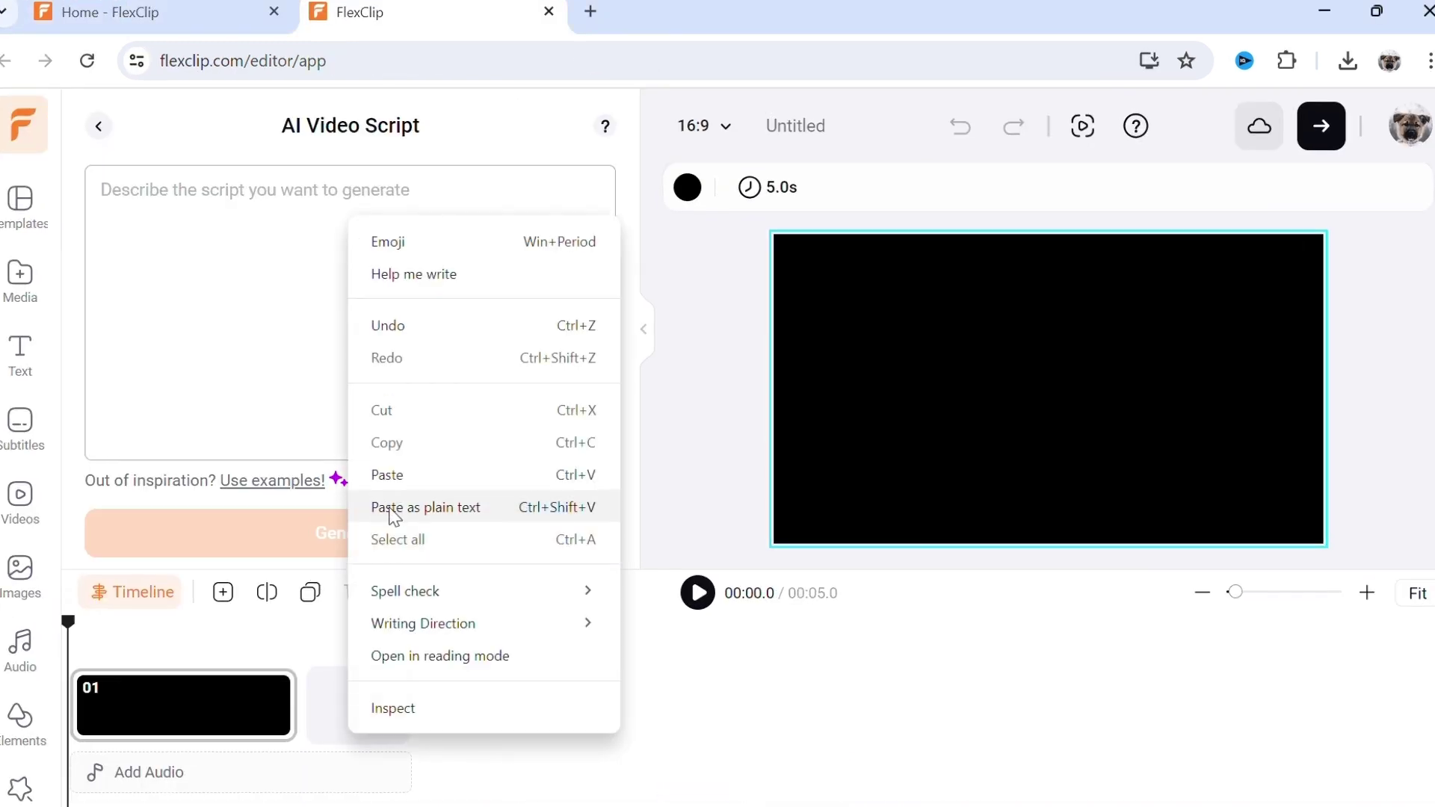
- Paste the Iceland top-10 places travel guide prompt and generate the 12-scene script
{"action": "left_click", "coordinate": [394, 475]}
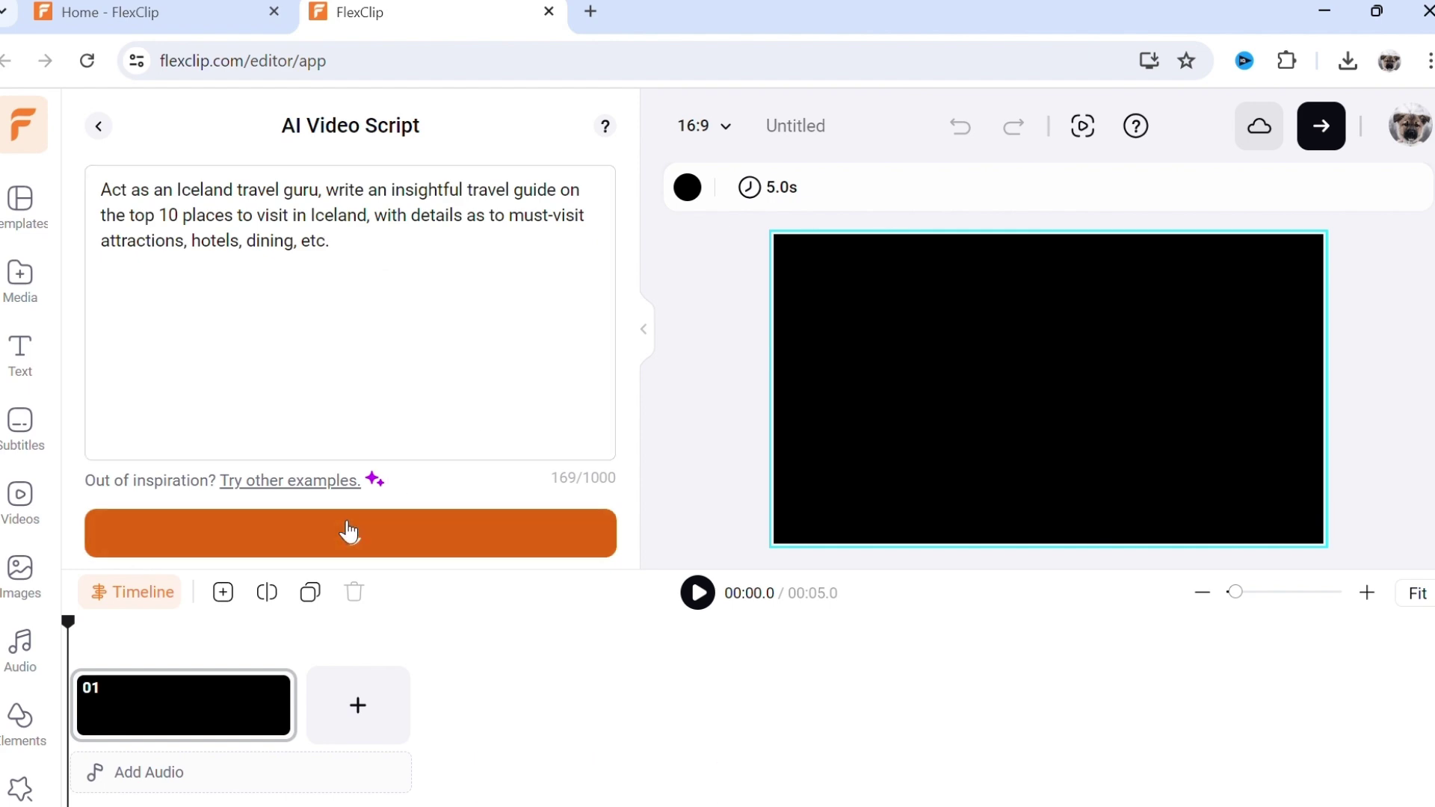
{"action": "left_click", "coordinate": [349, 532]}
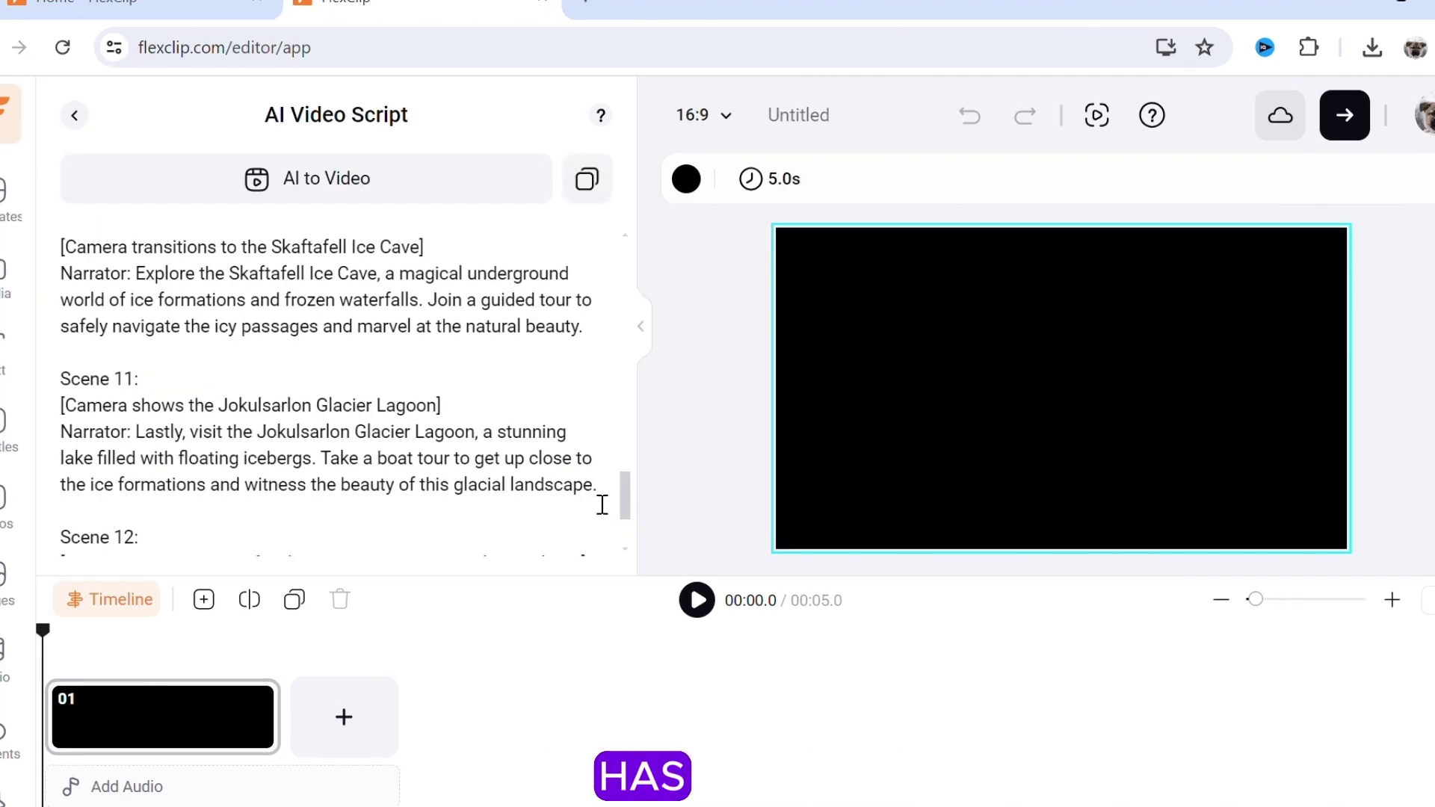
{"action": "mouse_move", "coordinate": [625, 504]}
{"action": "left_mouse_down"}
{"action": "mouse_move", "coordinate": [622, 254]}
{"action": "mouse_move", "coordinate": [628, 523]}
{"action": "left_mouse_up"}
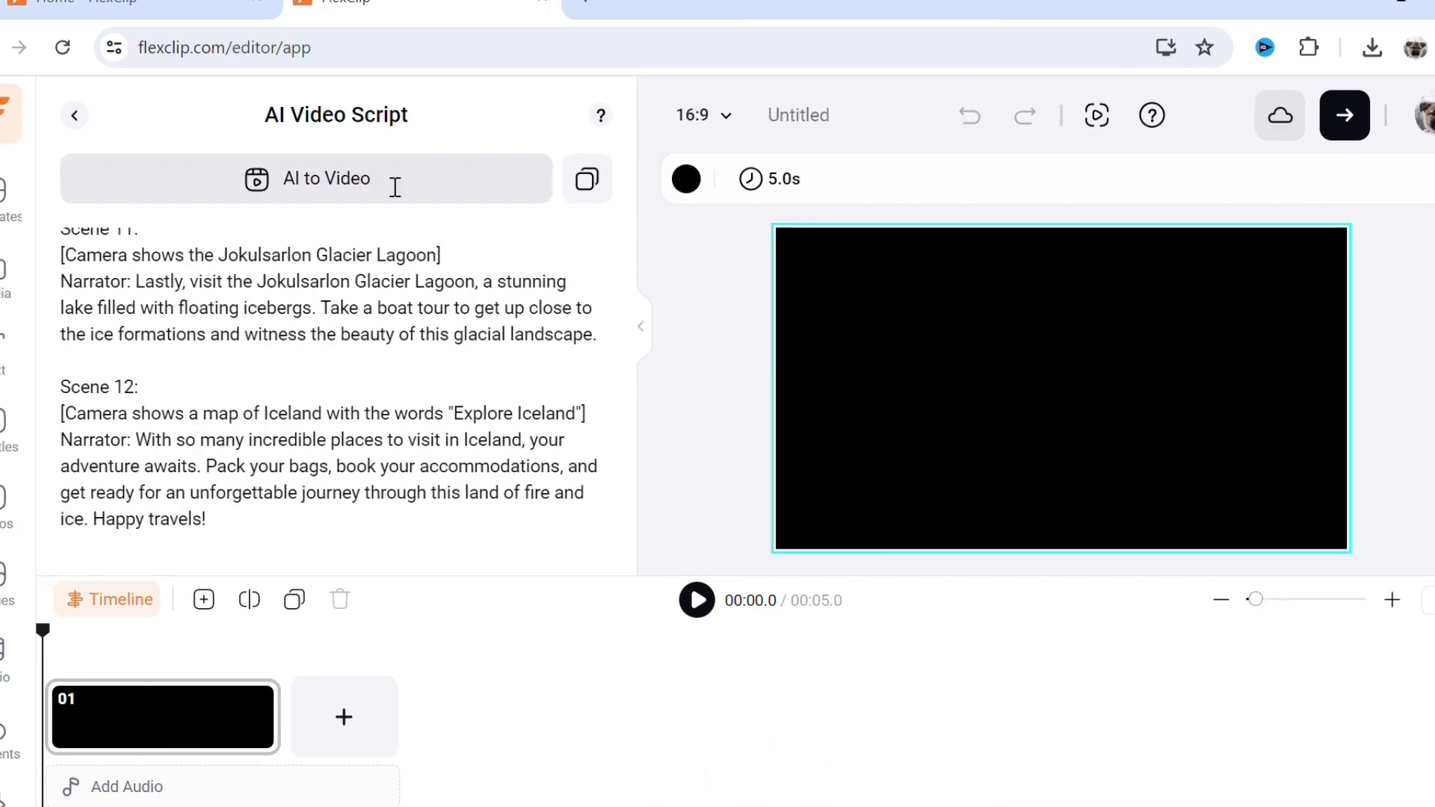
- Send the Iceland script to Text To Video and generate it with Block captions
{"action": "left_click", "coordinate": [400, 189]}
{"action": "scroll", "coordinate": [633, 447], "scroll_direction": "down", "scroll_amount": 5}
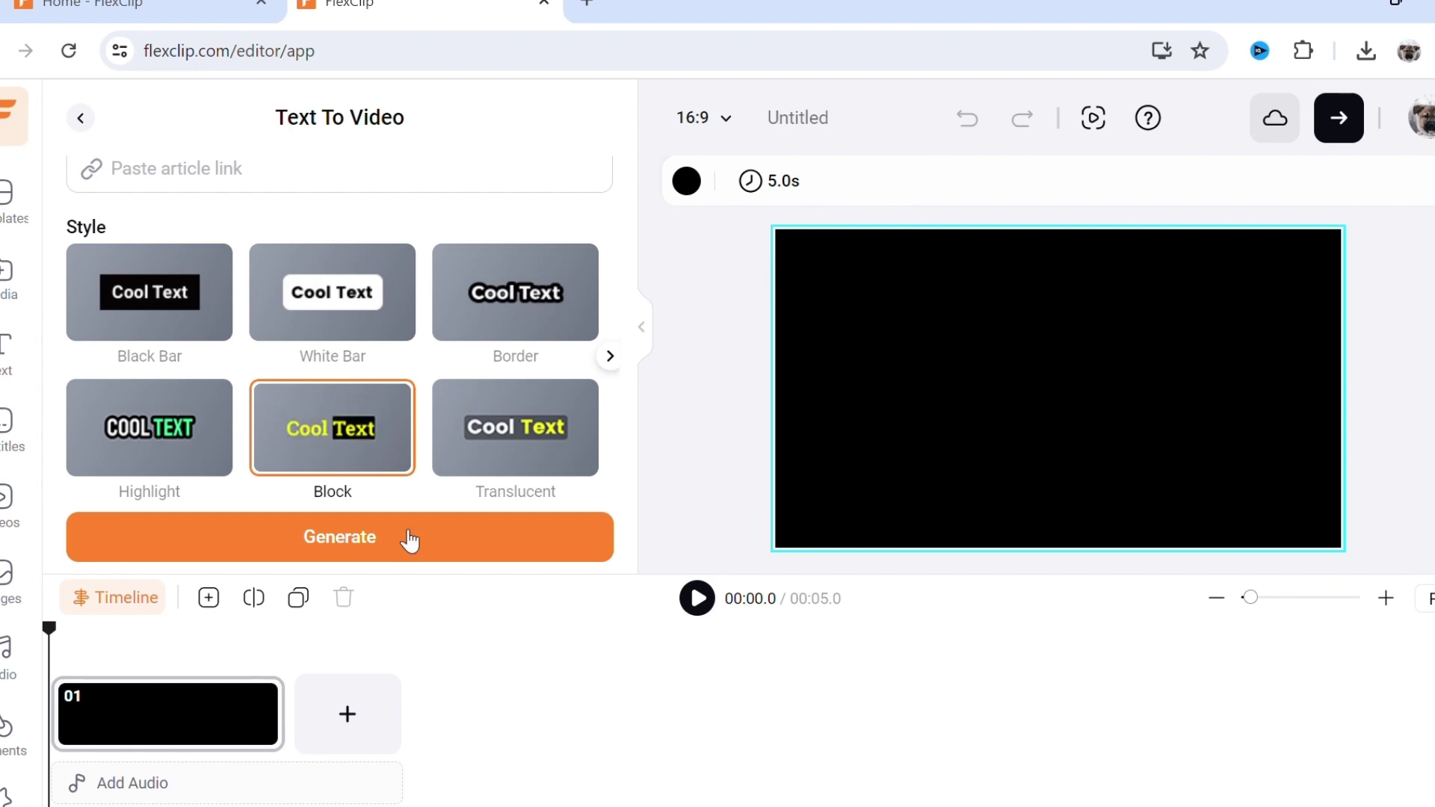
{"action": "left_click", "coordinate": [396, 527]}
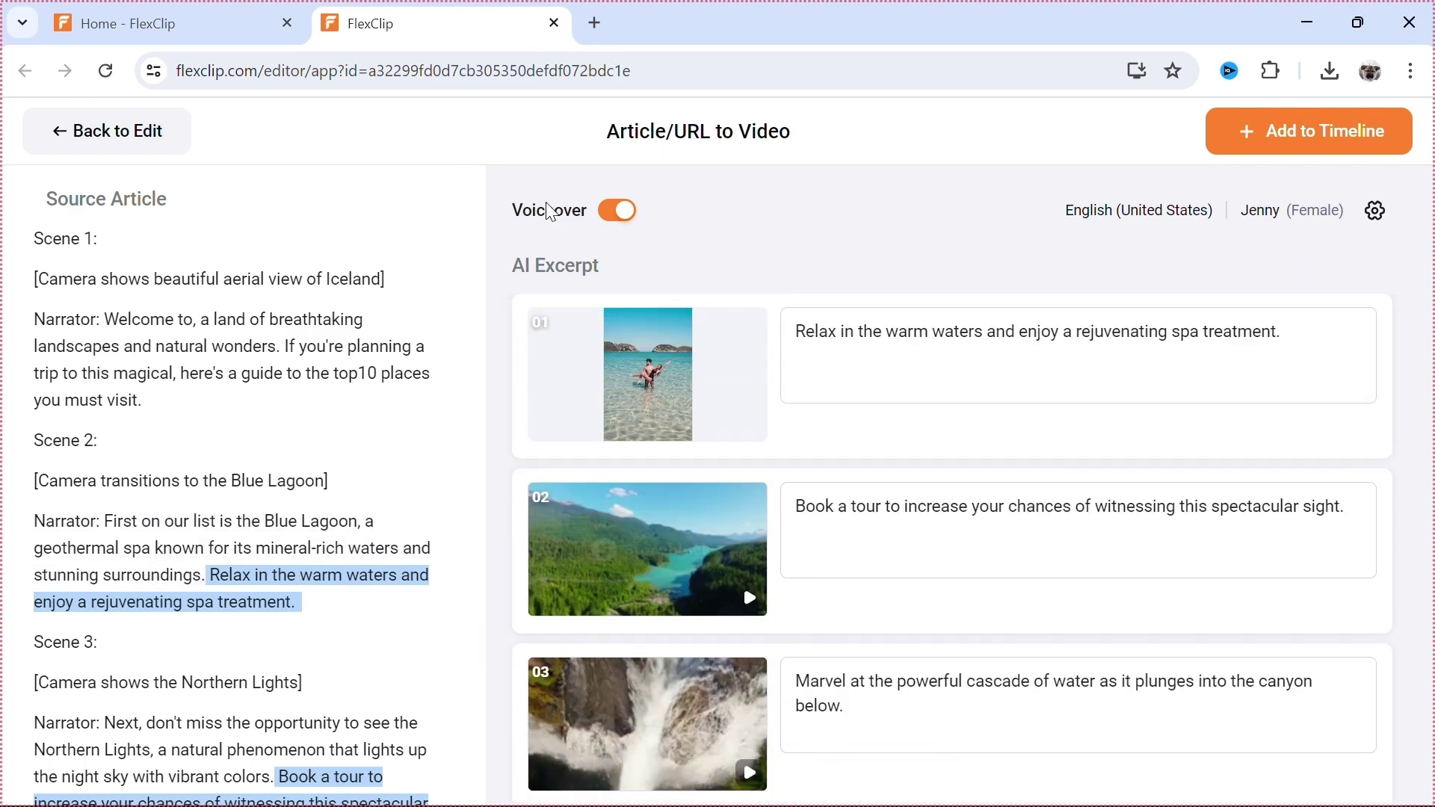
- Add an empty top scene, fill scenes with Narrator sentences, and add all 24 to the timeline
{"action": "left_click", "coordinate": [1243, 424]}
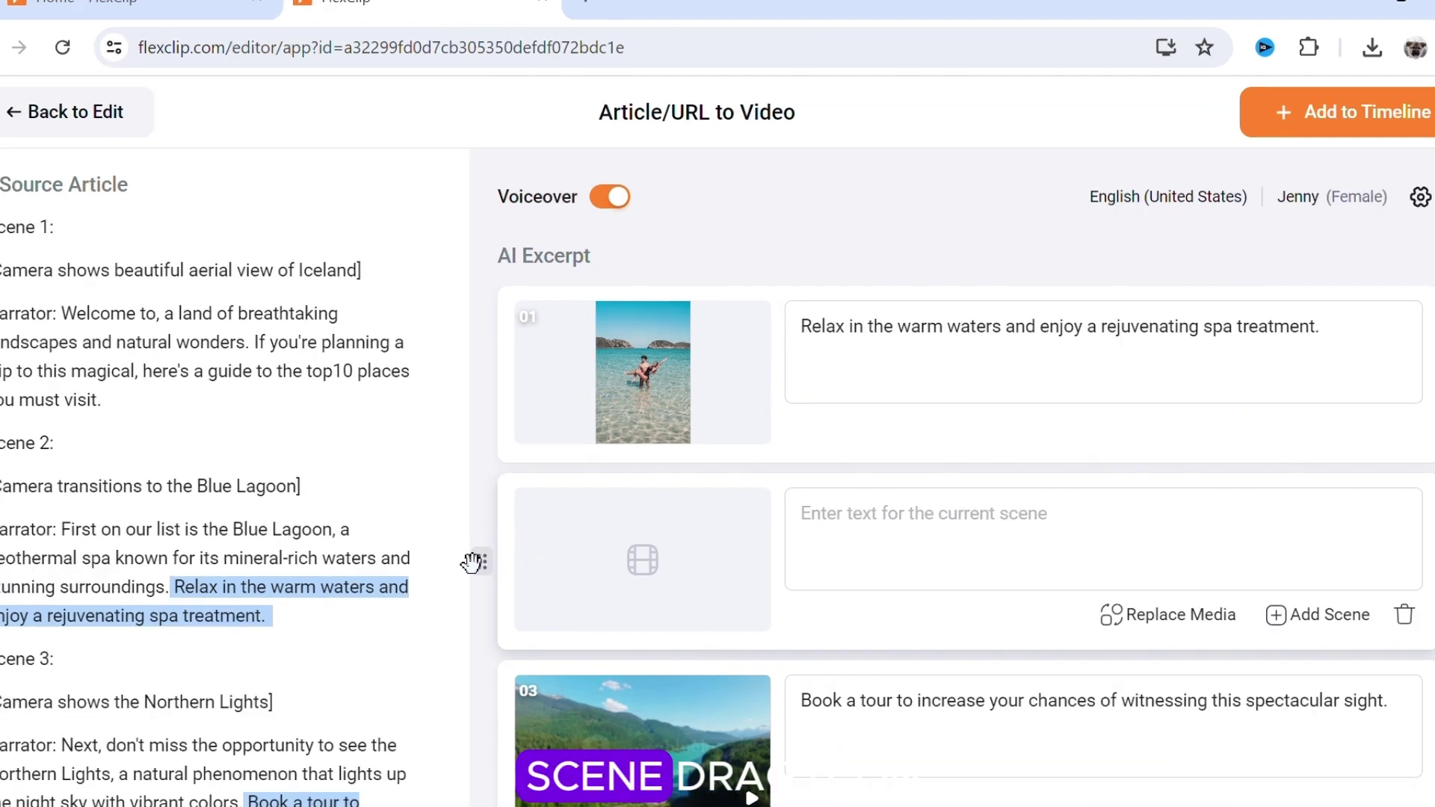
{"action": "left_click_drag", "start_coordinate": [497, 551], "coordinate": [456, 161]}
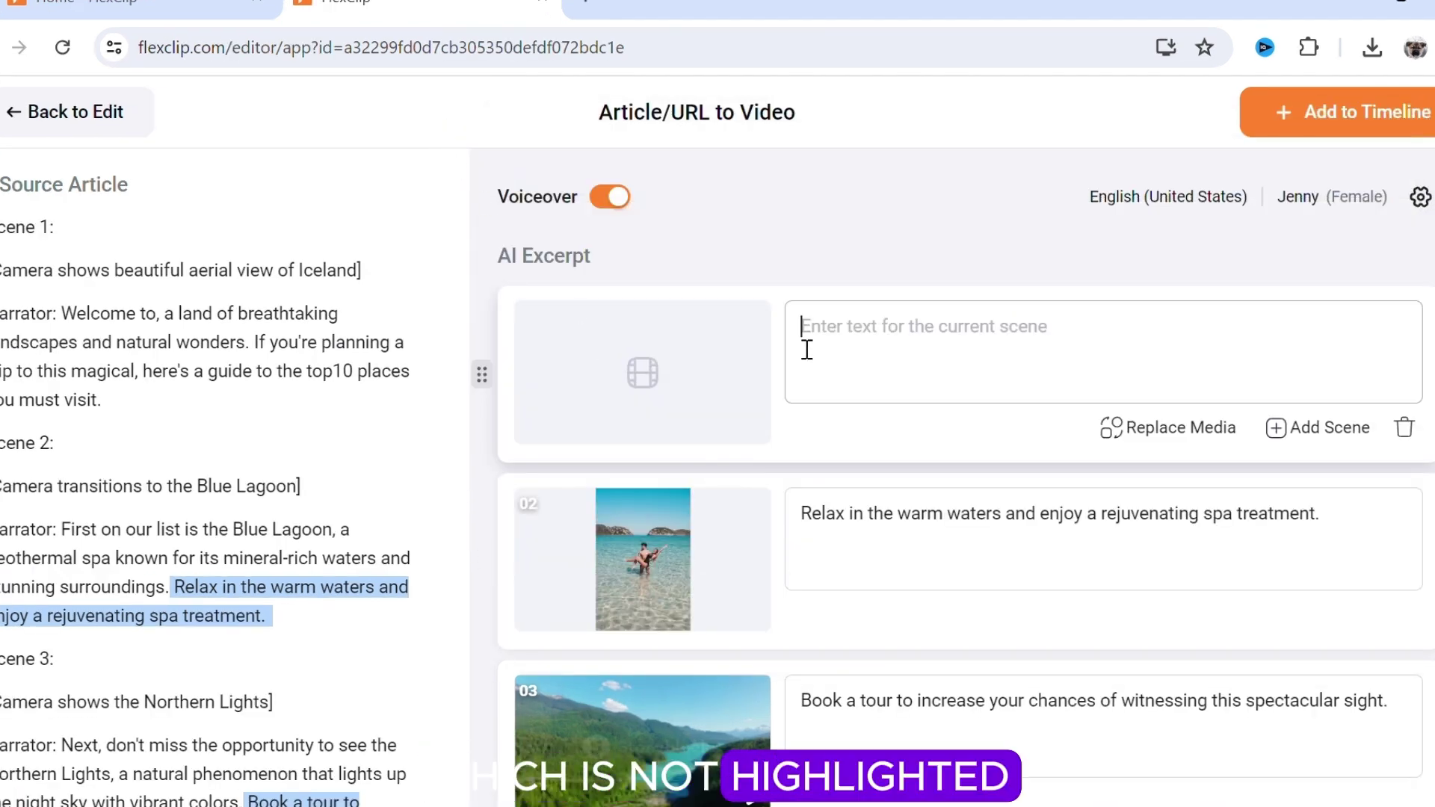
{"action": "left_click", "coordinate": [314, 314]}
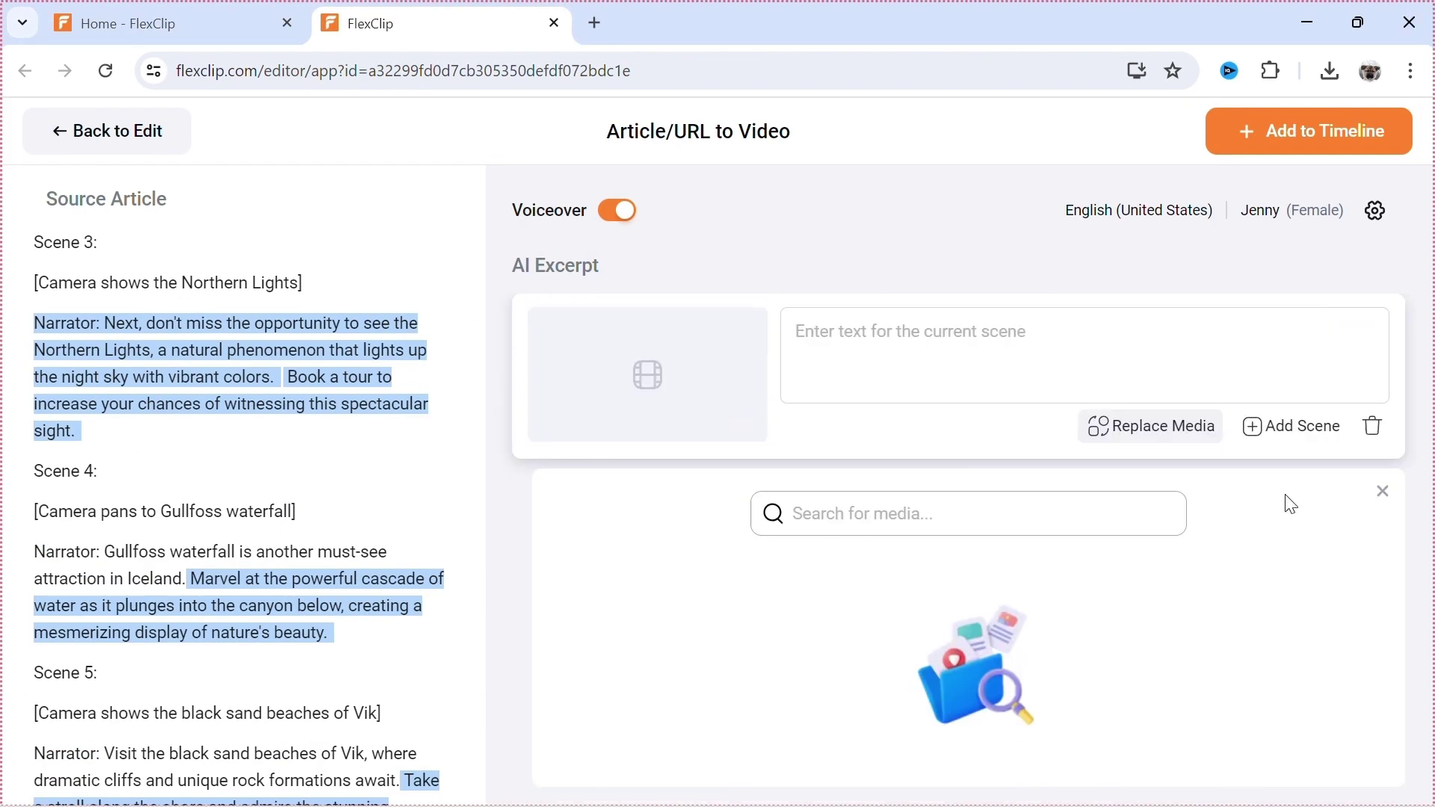
{"action": "scroll", "coordinate": [1292, 504], "scroll_direction": "down", "scroll_amount": 15}
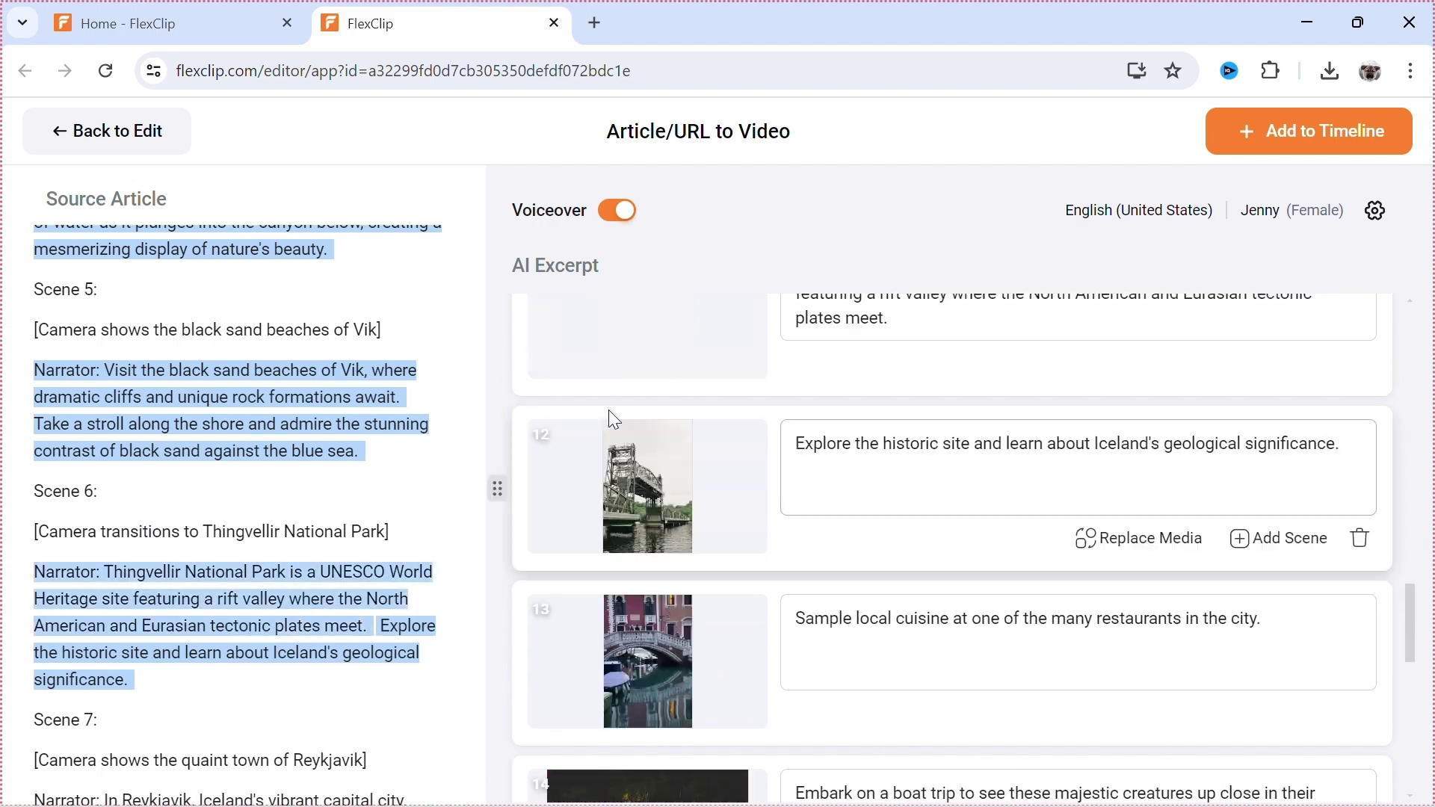
{"action": "scroll", "coordinate": [1390, 631], "scroll_direction": "down", "scroll_amount": 15}
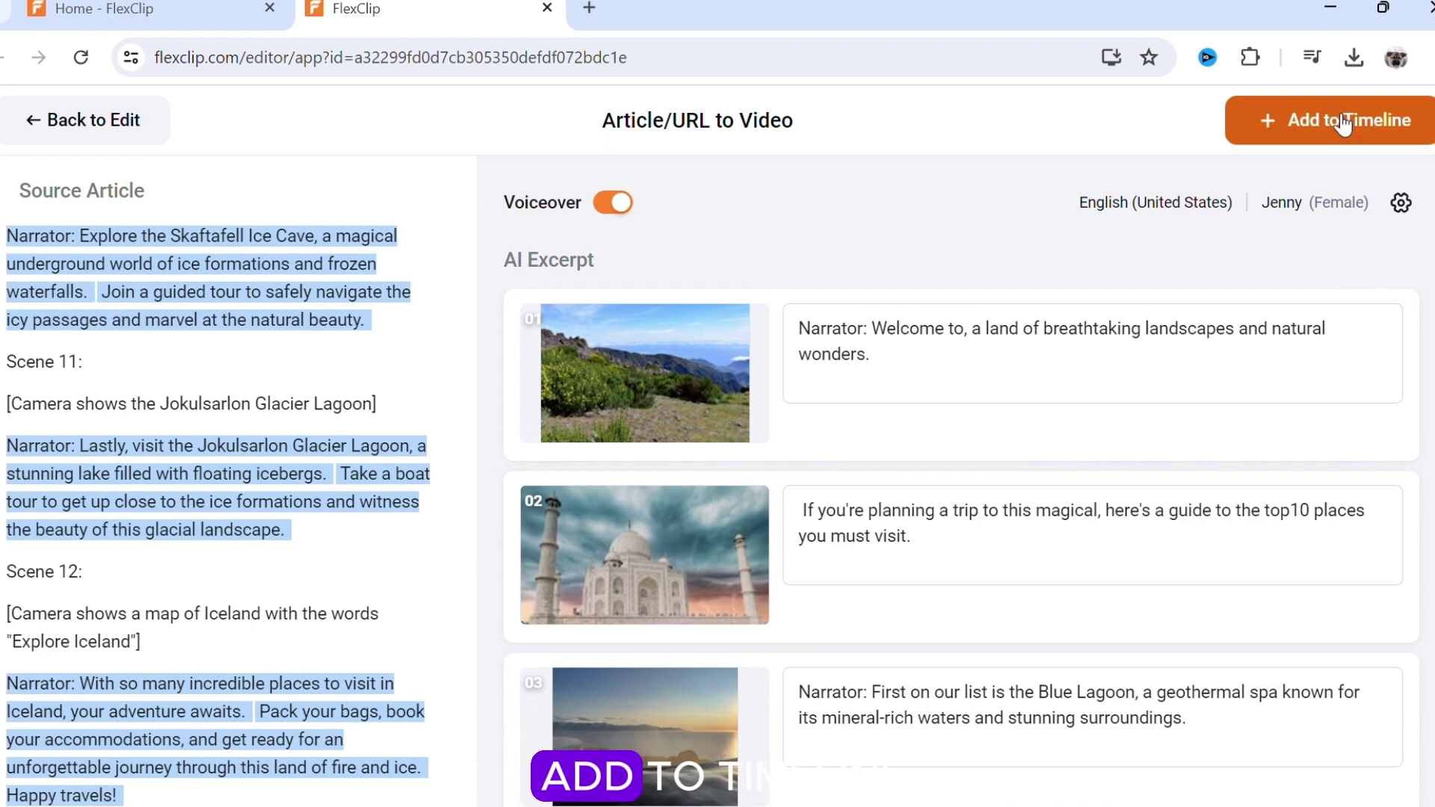
{"action": "left_click", "coordinate": [1304, 124]}
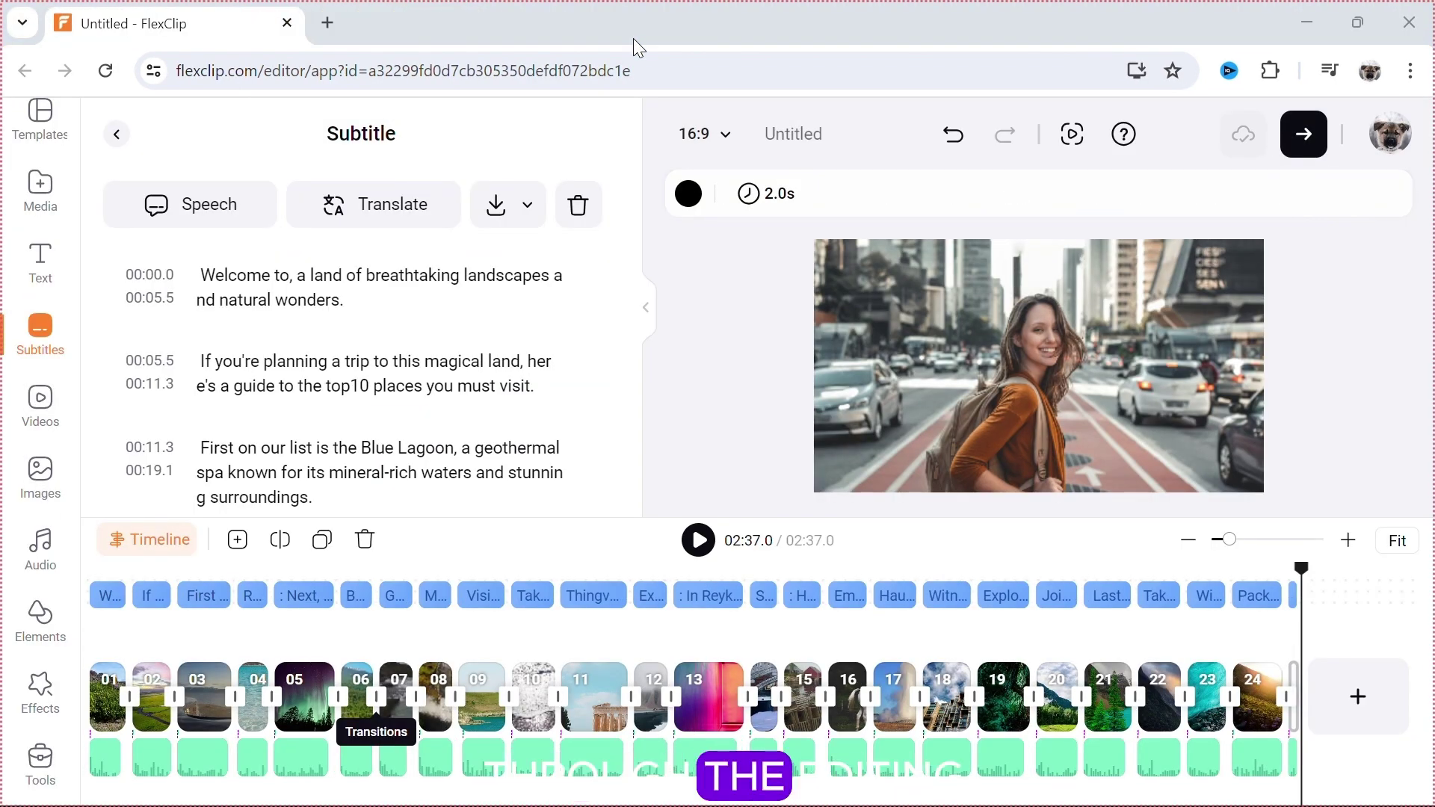
- Browse the subtitle Speech narration languages and narrator voices without changing them
{"action": "scroll", "coordinate": [631, 196], "scroll_direction": "down", "scroll_amount": 3}
{"action": "scroll", "coordinate": [627, 193], "scroll_direction": "up", "scroll_amount": 3}
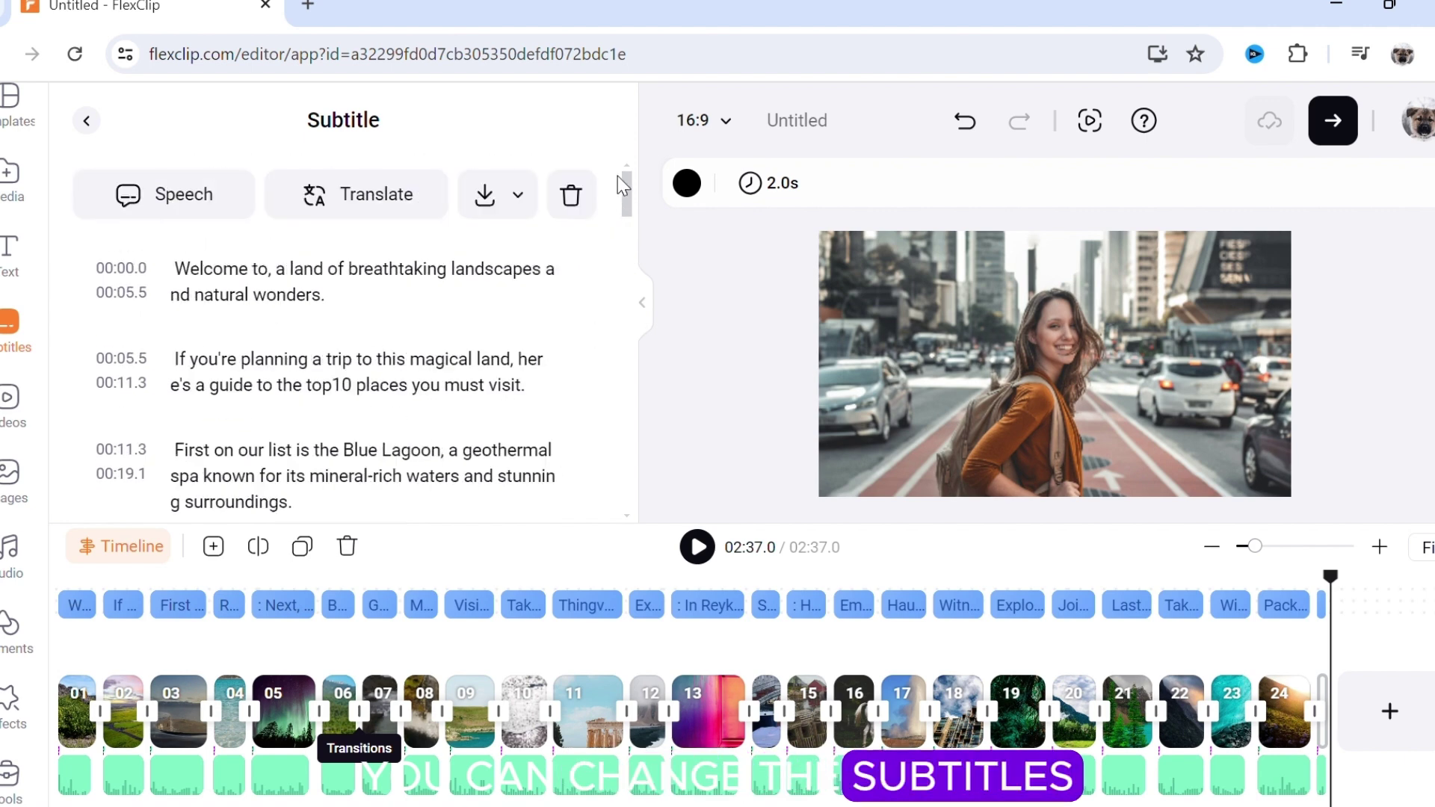
{"action": "left_click", "coordinate": [209, 200]}
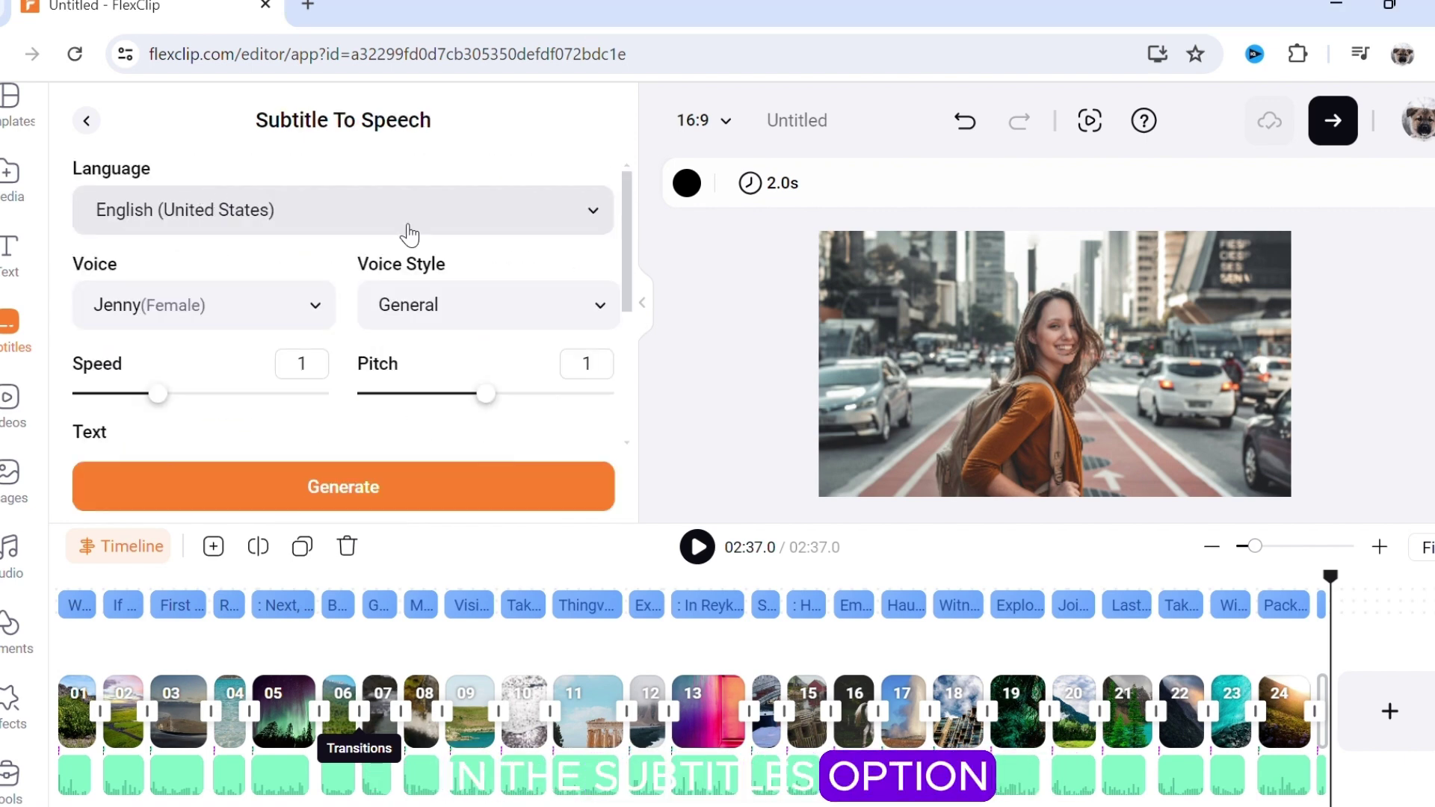
{"action": "left_click", "coordinate": [224, 201]}
{"action": "scroll", "coordinate": [605, 402], "scroll_direction": "up", "scroll_amount": 10}
{"action": "left_click", "coordinate": [587, 210]}
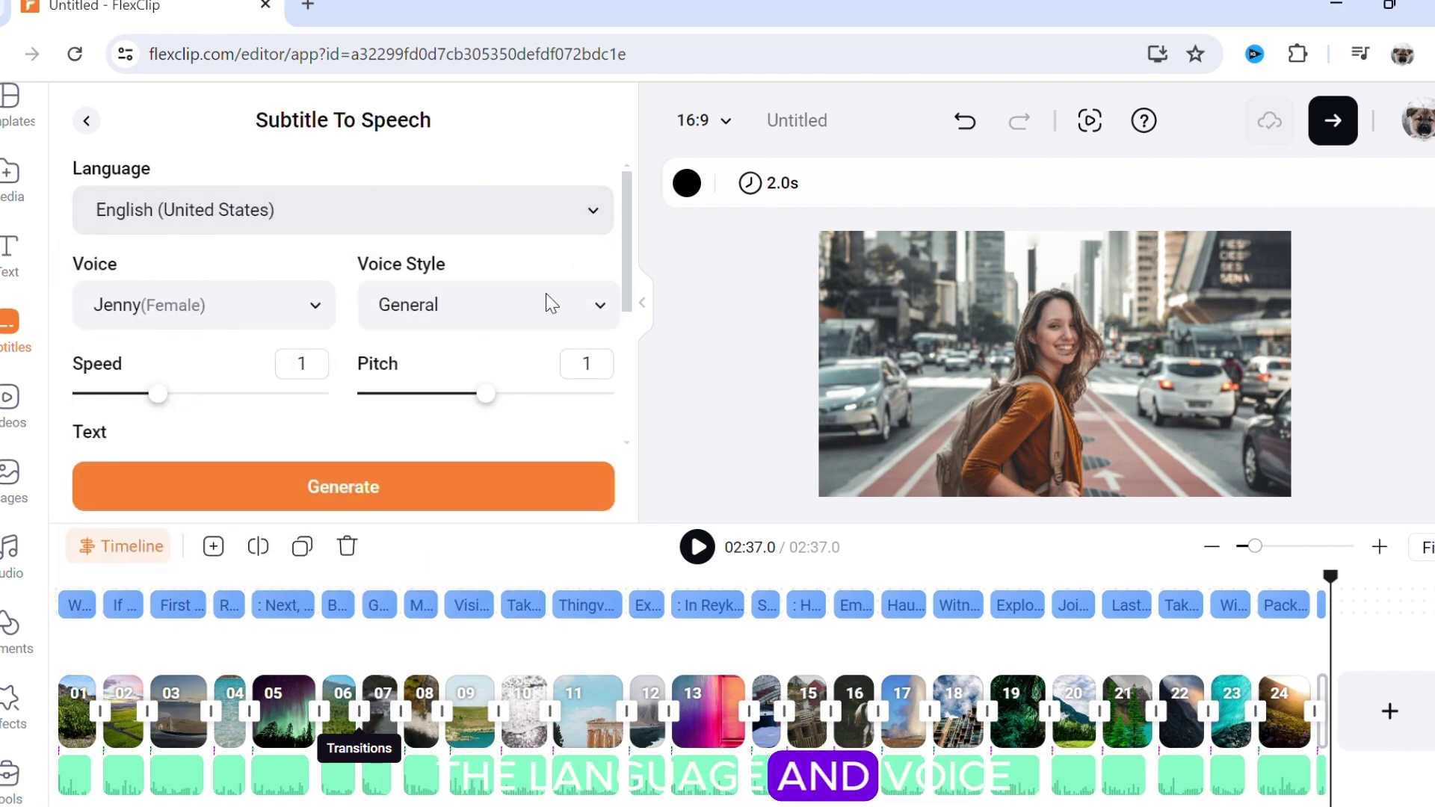
{"action": "left_click", "coordinate": [311, 305]}
{"action": "scroll", "coordinate": [329, 419], "scroll_direction": "down", "scroll_amount": 6}
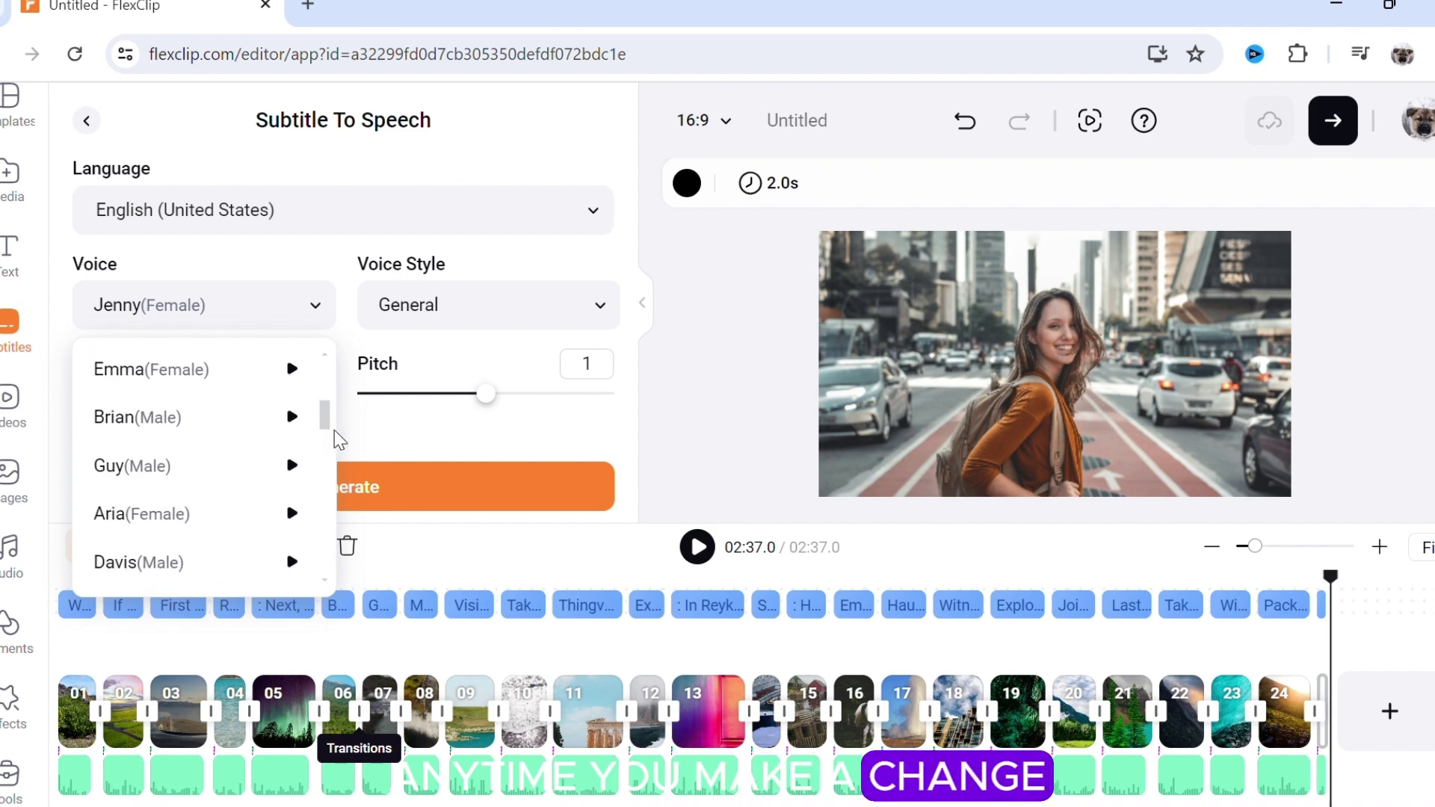
{"action": "scroll", "coordinate": [351, 448], "scroll_direction": "up", "scroll_amount": 6}
{"action": "left_click", "coordinate": [402, 456]}
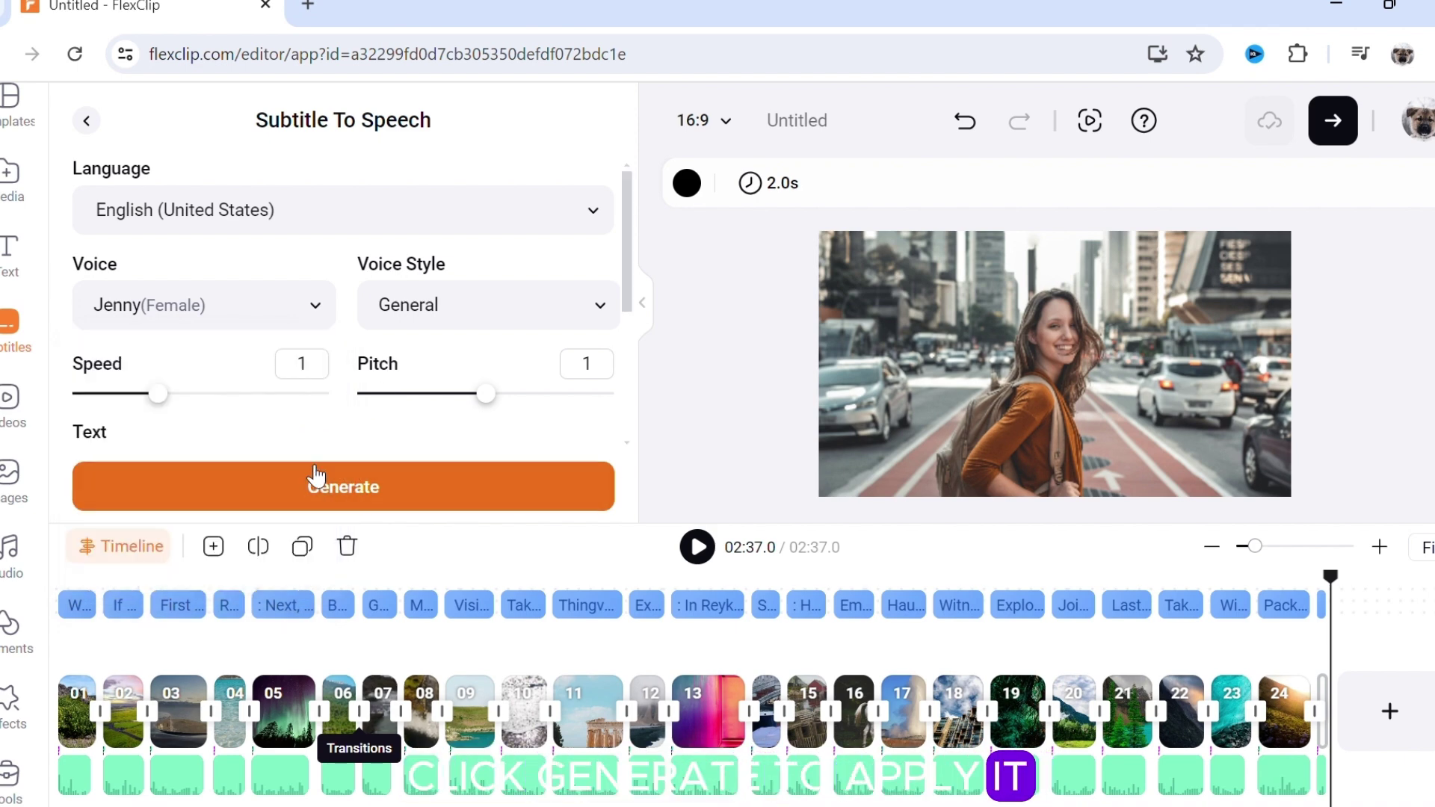
{"action": "left_click_drag", "start_coordinate": [626, 296], "coordinate": [649, 523]}
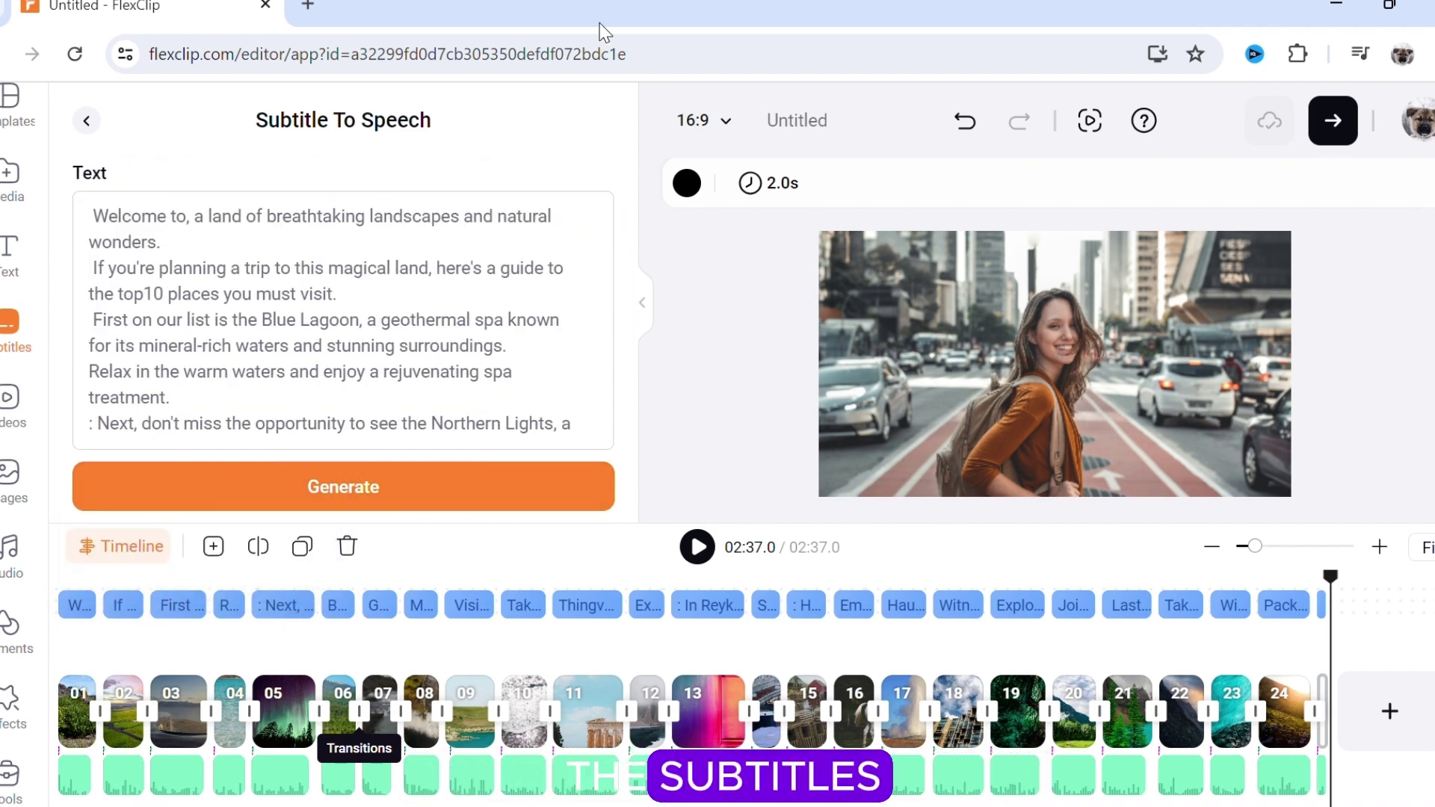
{"action": "left_click", "coordinate": [85, 122]}
- Browse the subtitle translation languages and download formats, then show the project's Media panel
{"action": "left_click", "coordinate": [381, 196]}
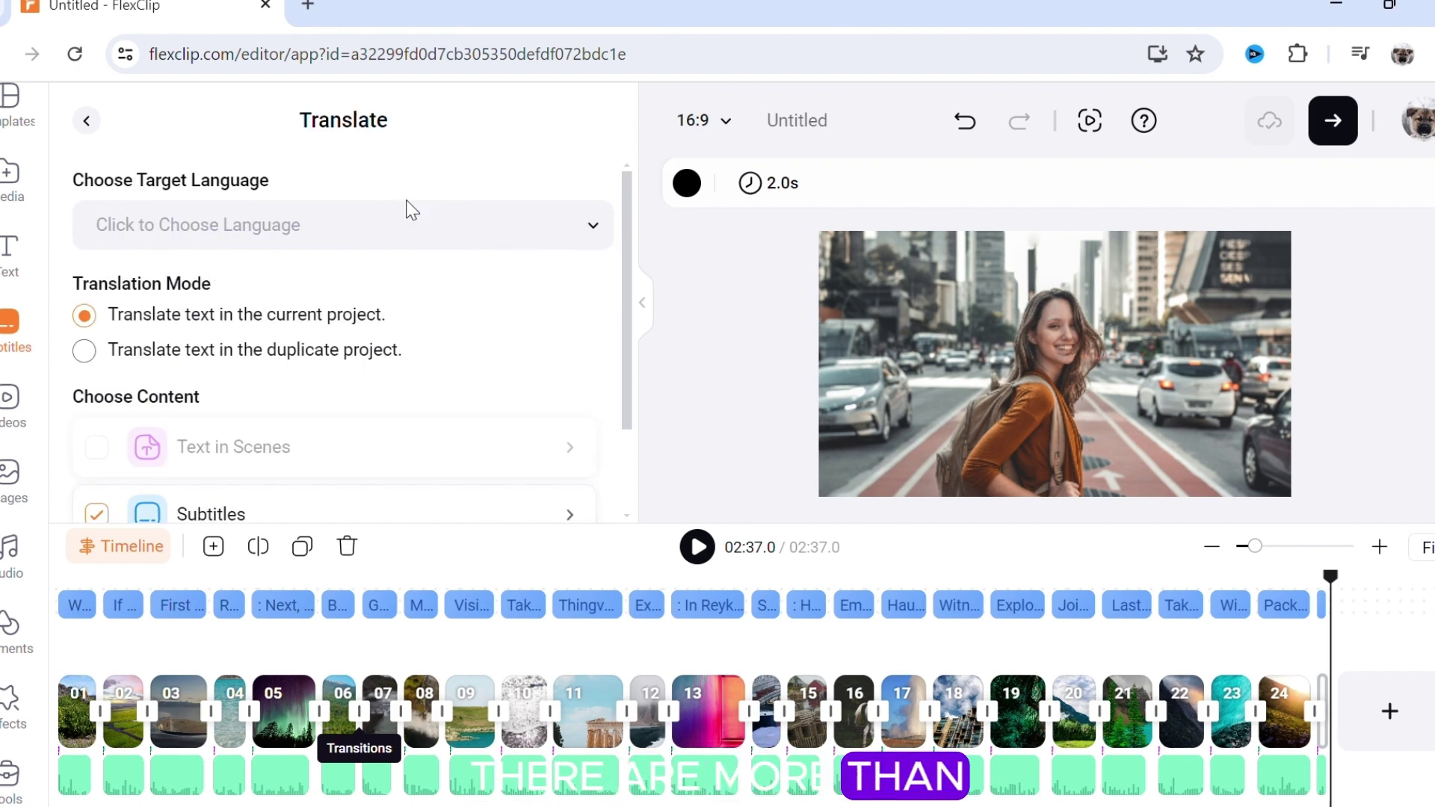
{"action": "left_click", "coordinate": [592, 226]}
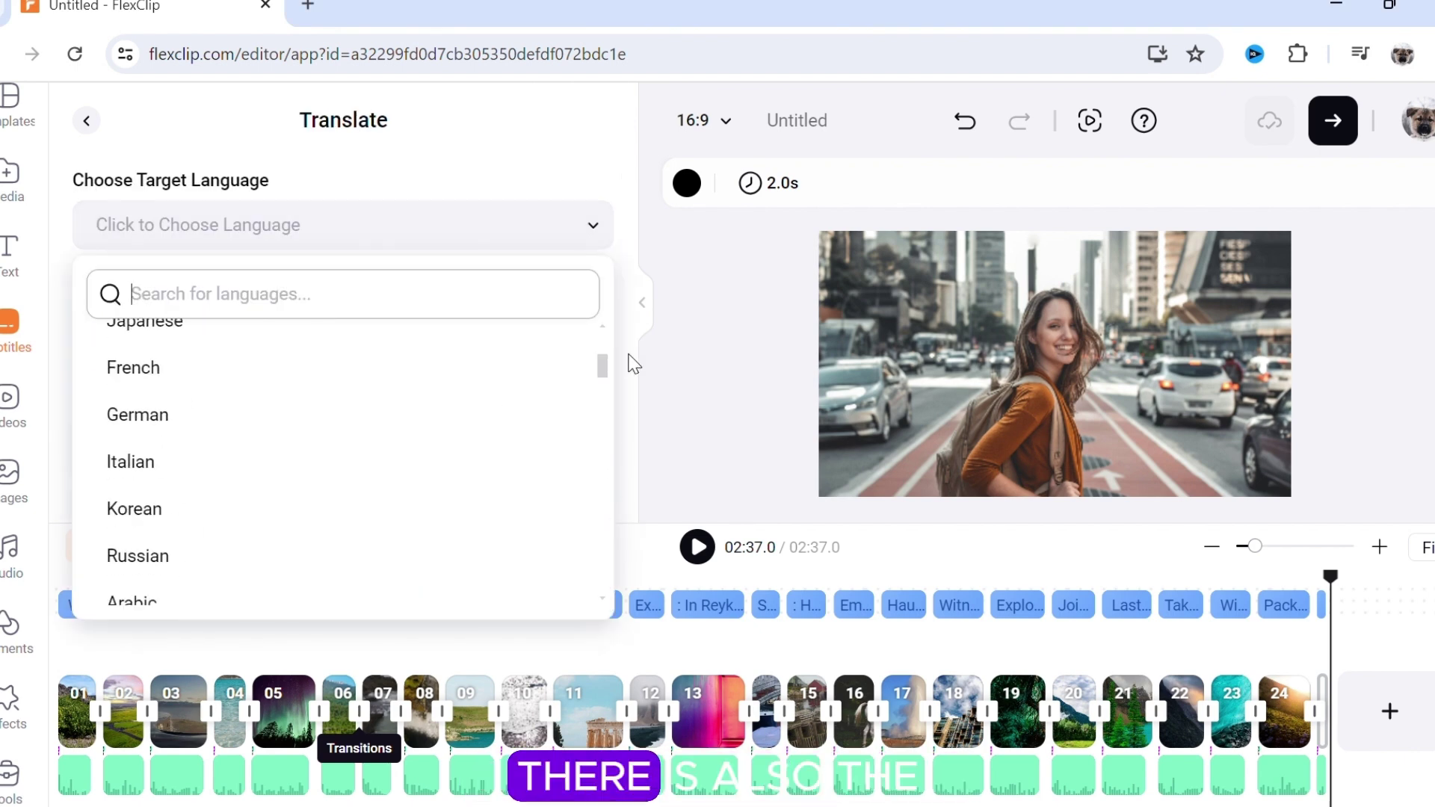
{"action": "left_click", "coordinate": [592, 226]}
{"action": "left_click", "coordinate": [87, 121]}
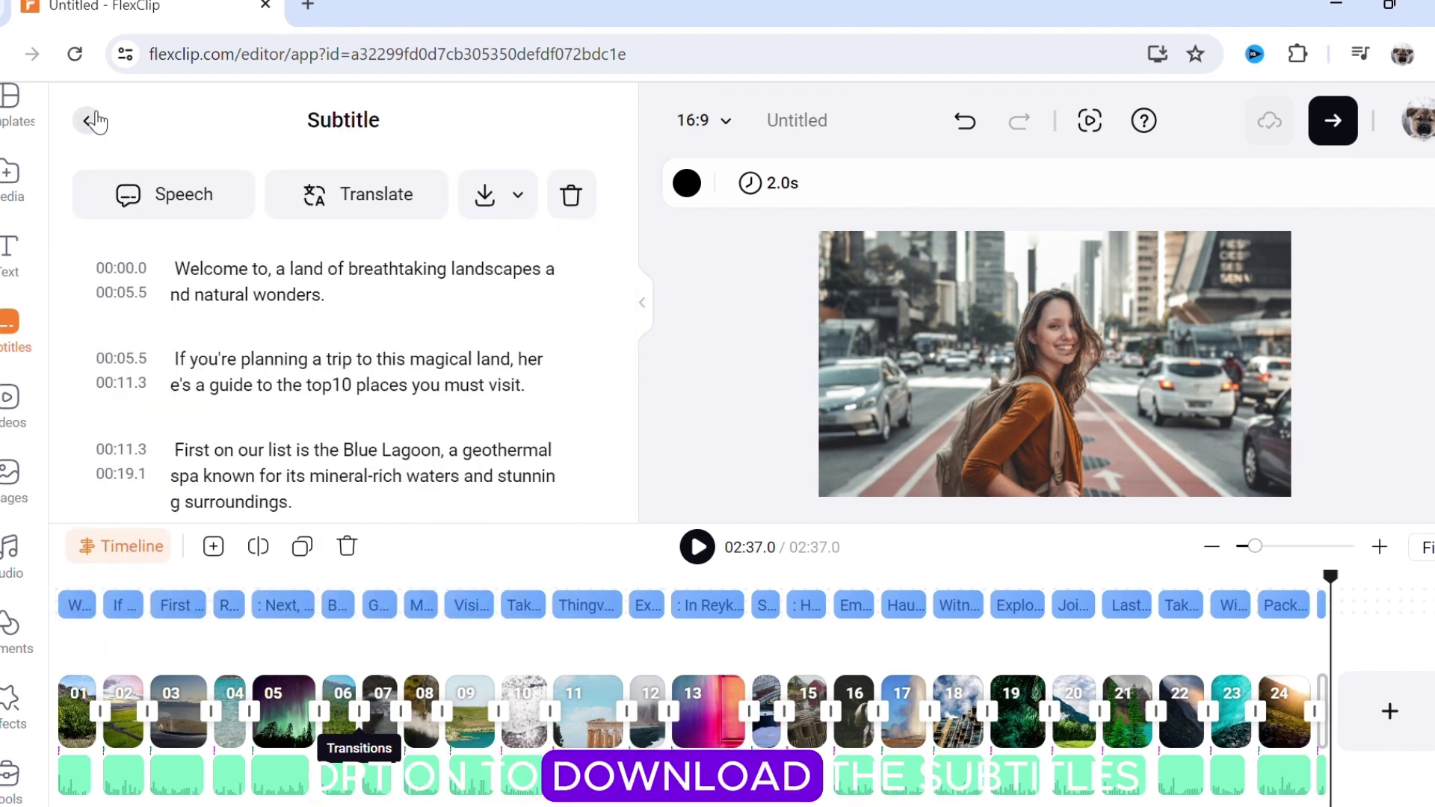
{"action": "left_click", "coordinate": [503, 206]}
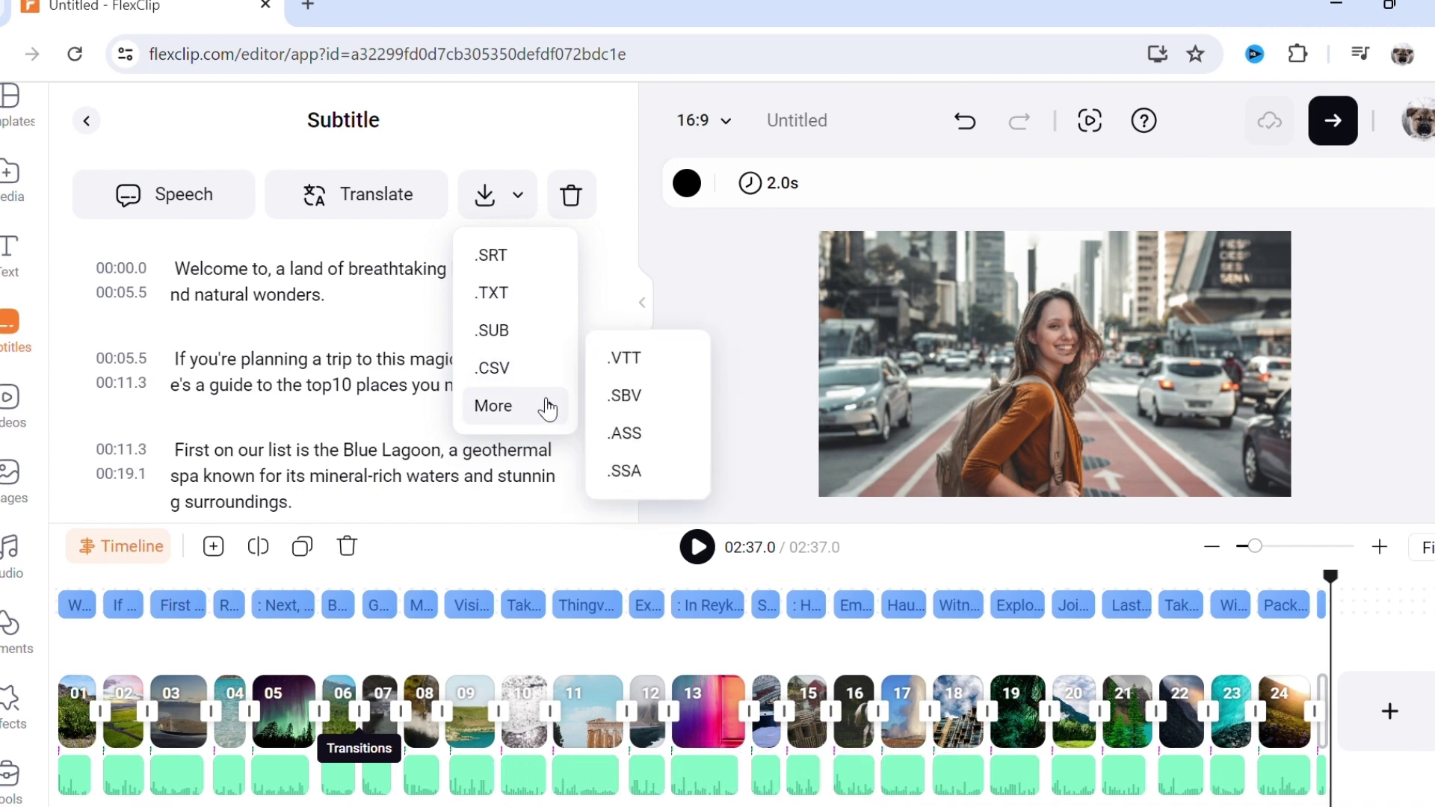
{"action": "left_click", "coordinate": [9, 173]}
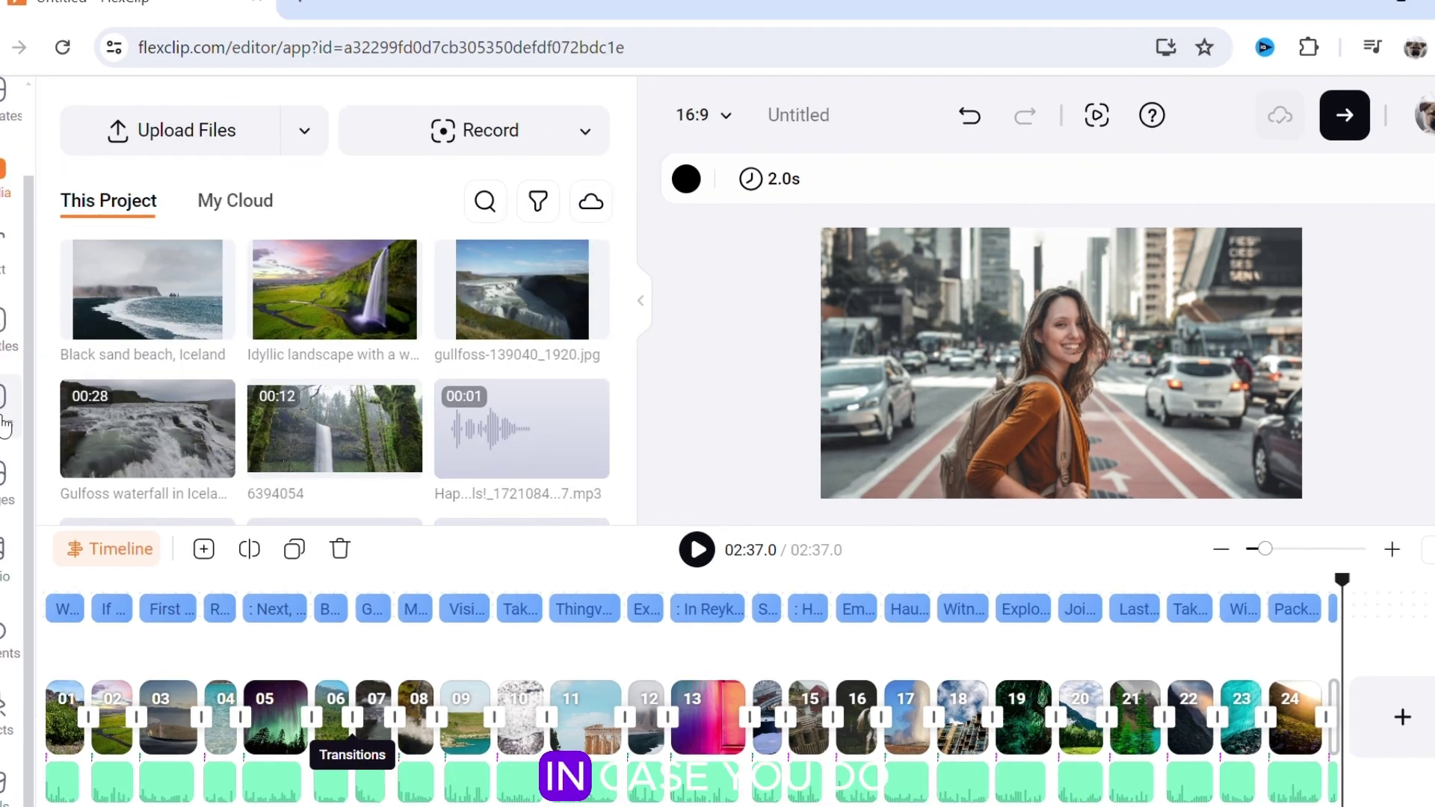
- Drop the 00:28 Recently Used waterfall video onto clip 10, then undo to keep the black-sand shore
{"action": "left_click", "coordinate": [22, 415]}
{"action": "left_click", "coordinate": [22, 478]}
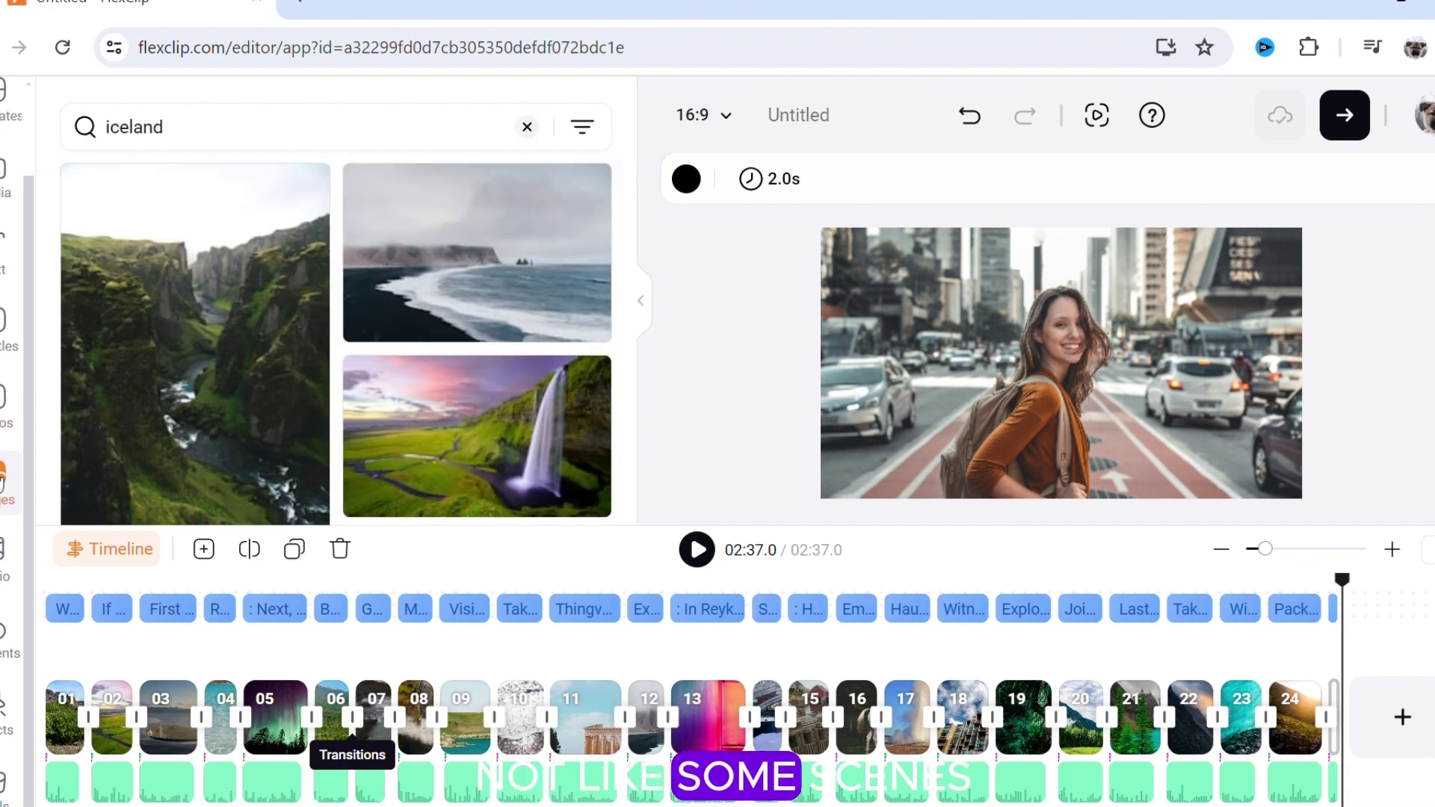
{"action": "left_click", "coordinate": [4, 420]}
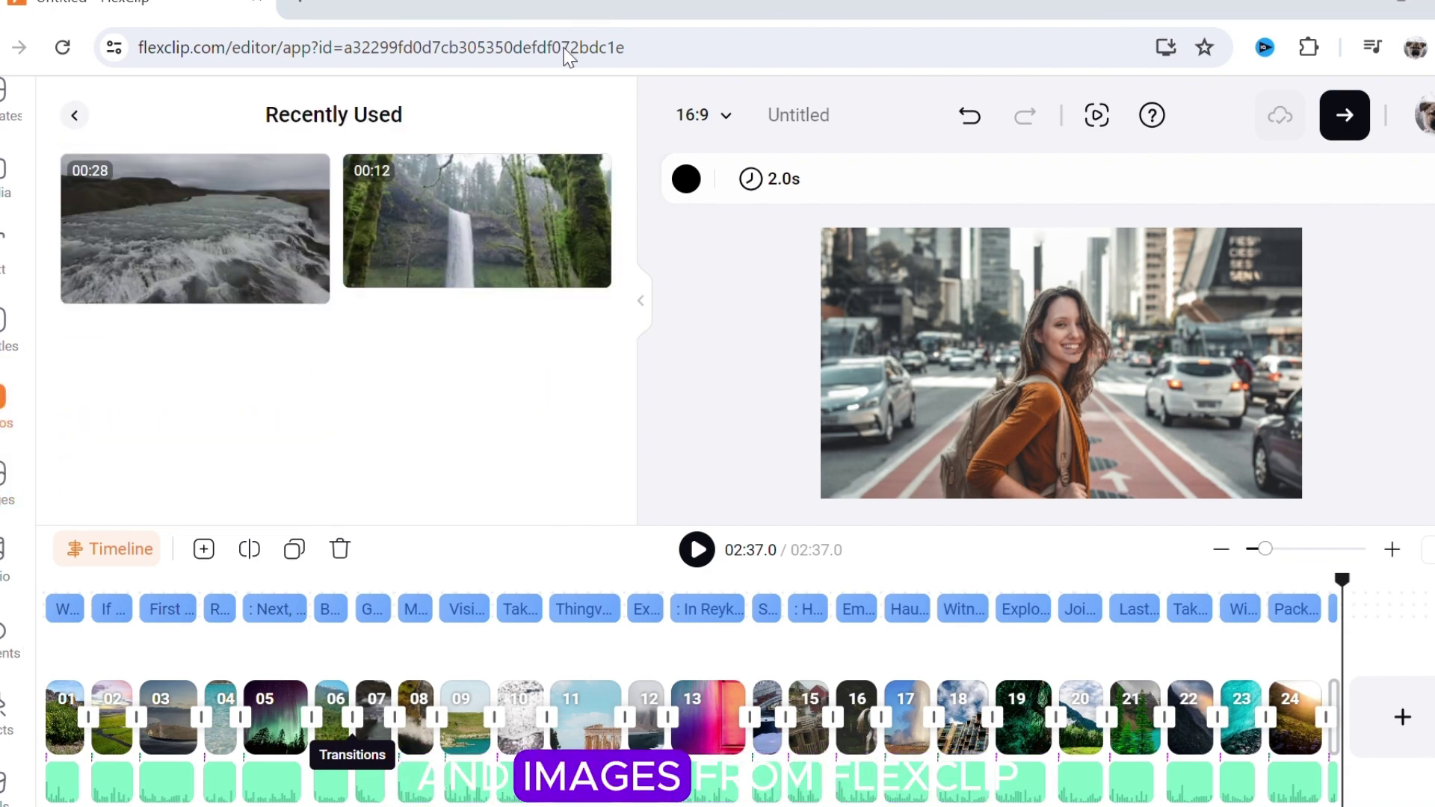
{"action": "left_click_drag", "start_coordinate": [185, 166], "coordinate": [516, 724]}
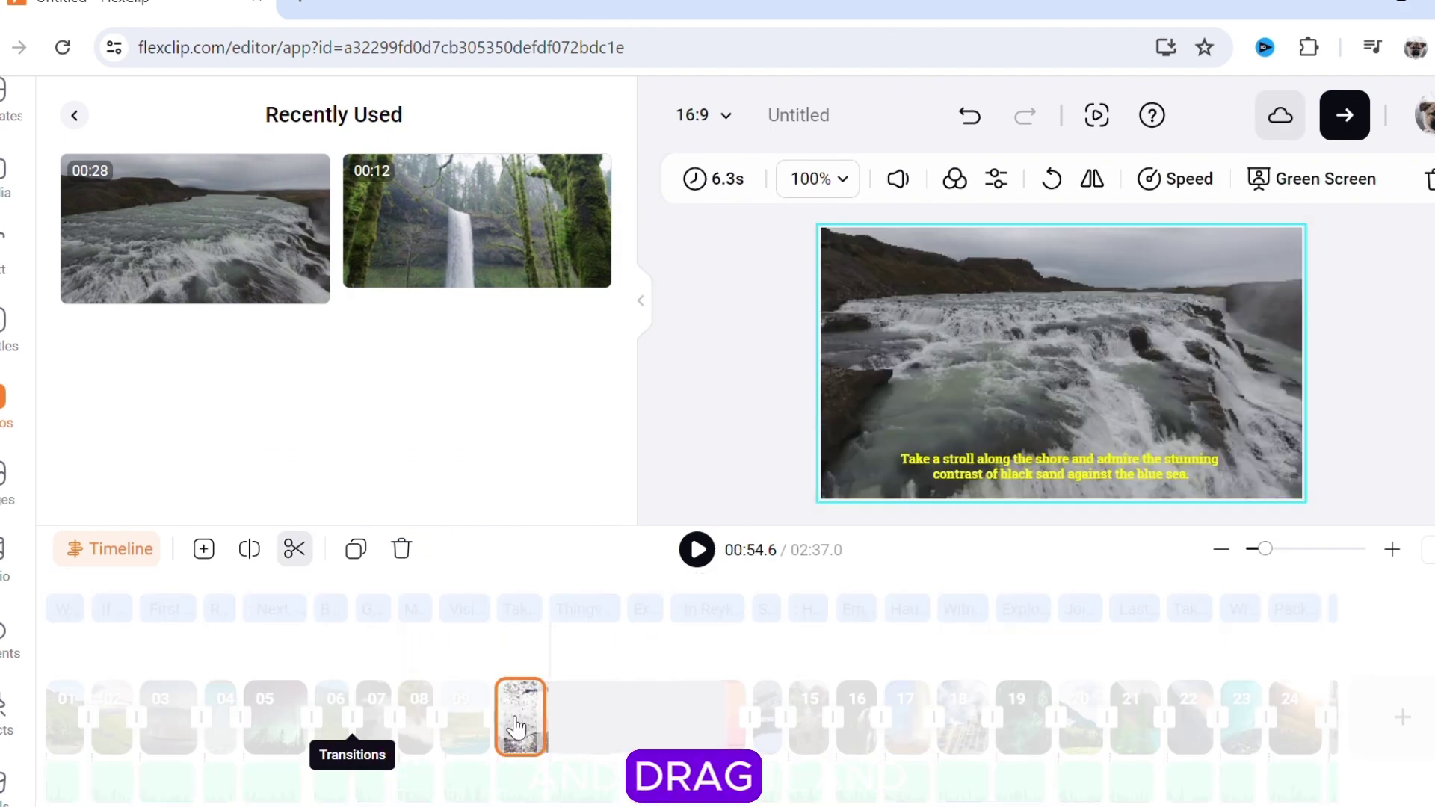
{"action": "left_click", "coordinate": [970, 117]}
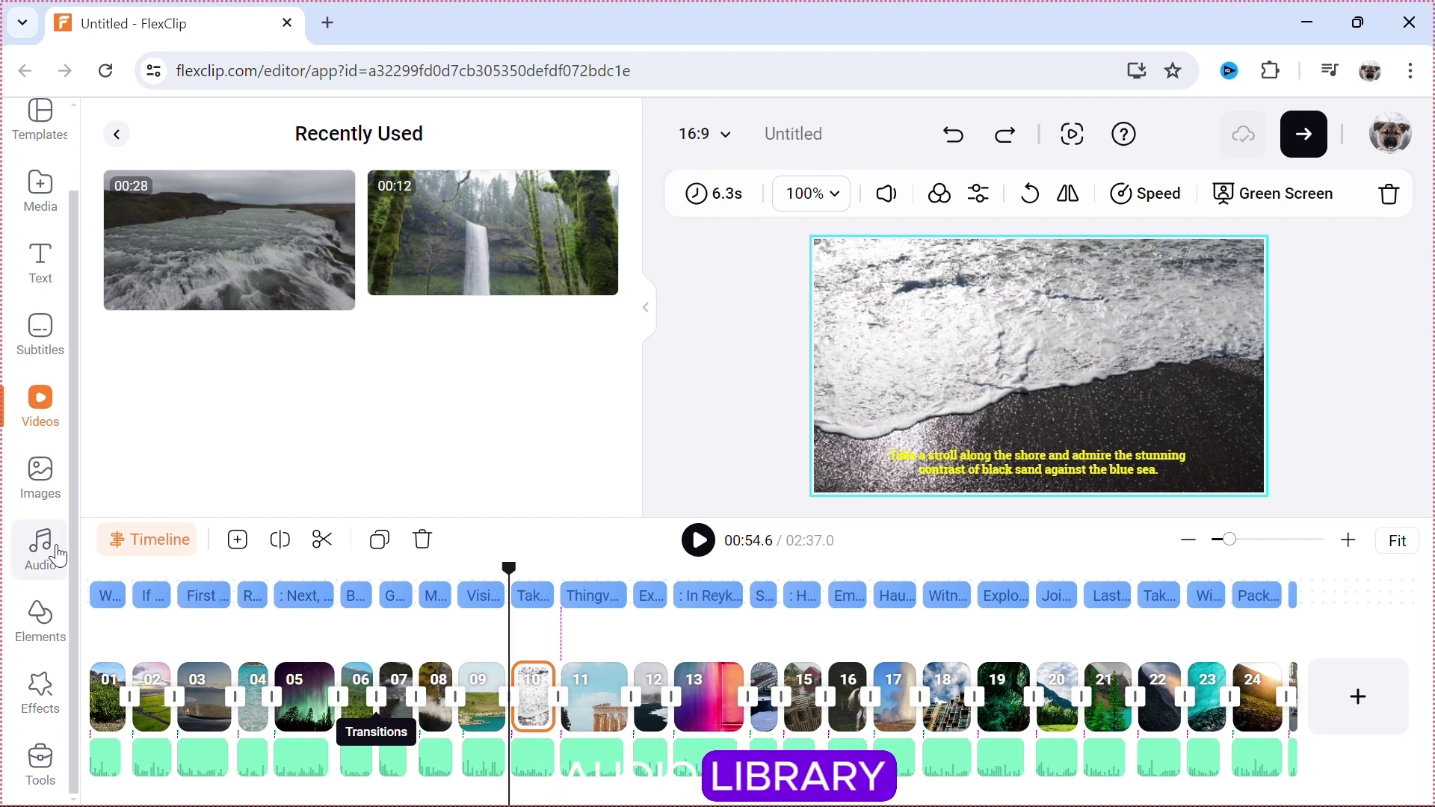
- Preview the Back To 95 music track in the Audio library
{"action": "left_click", "coordinate": [40, 548]}
{"action": "left_click", "coordinate": [128, 286]}
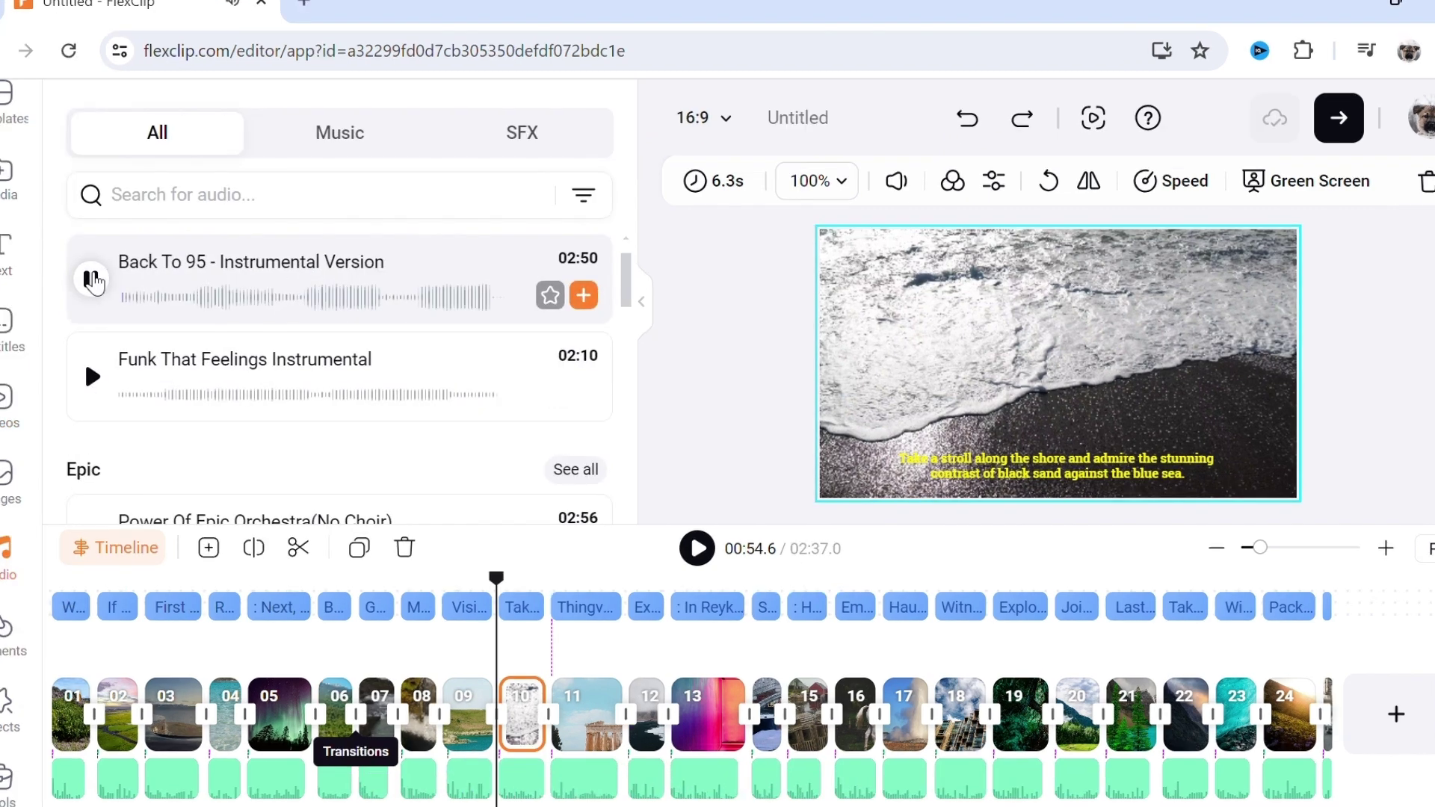
{"action": "left_click", "coordinate": [93, 283]}
{"action": "left_click", "coordinate": [339, 132]}
- Preview the Vehicles Traffic Highway Heavy and Construction Site Vehicles effects, then open Tools
{"action": "left_click", "coordinate": [522, 132]}
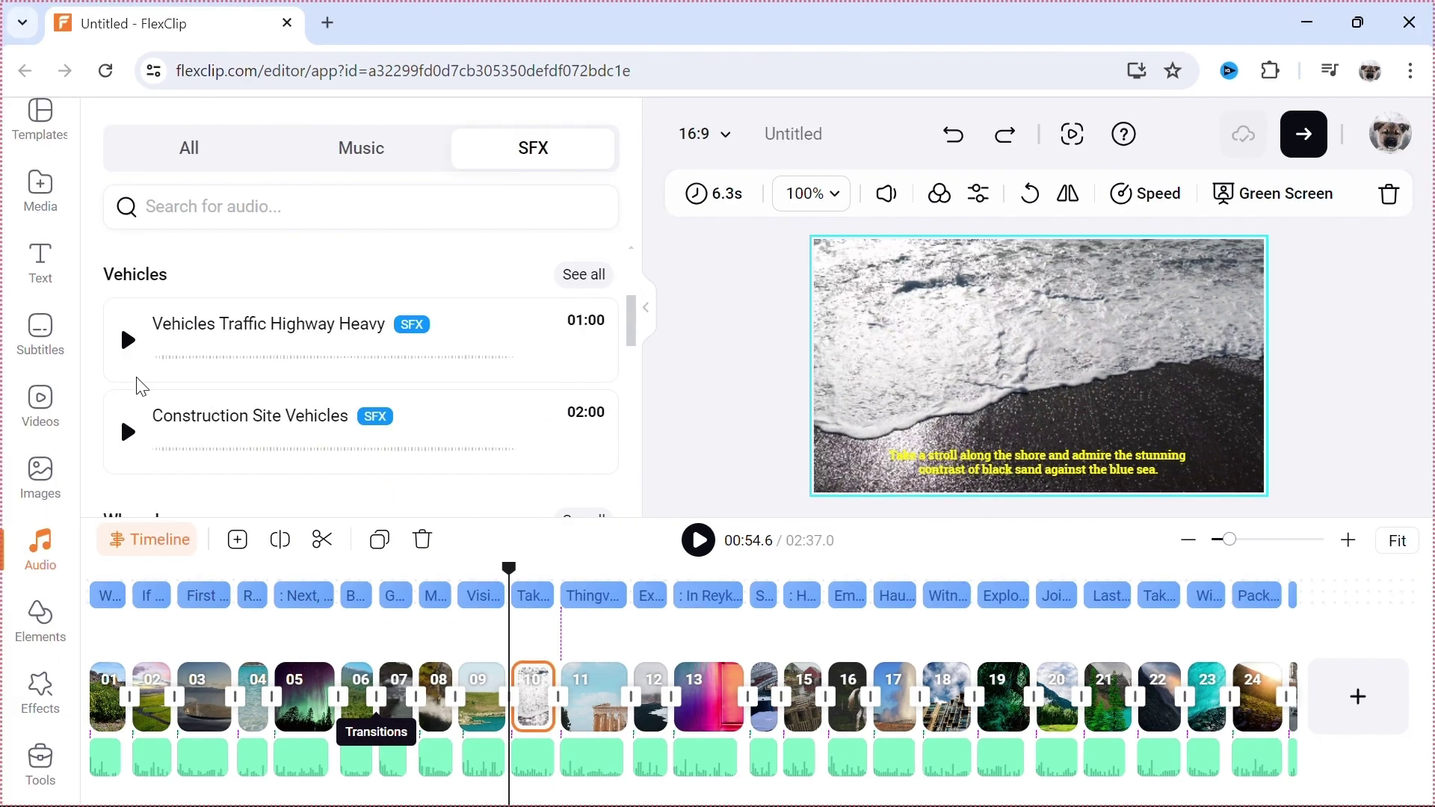
{"action": "left_click", "coordinate": [123, 344]}
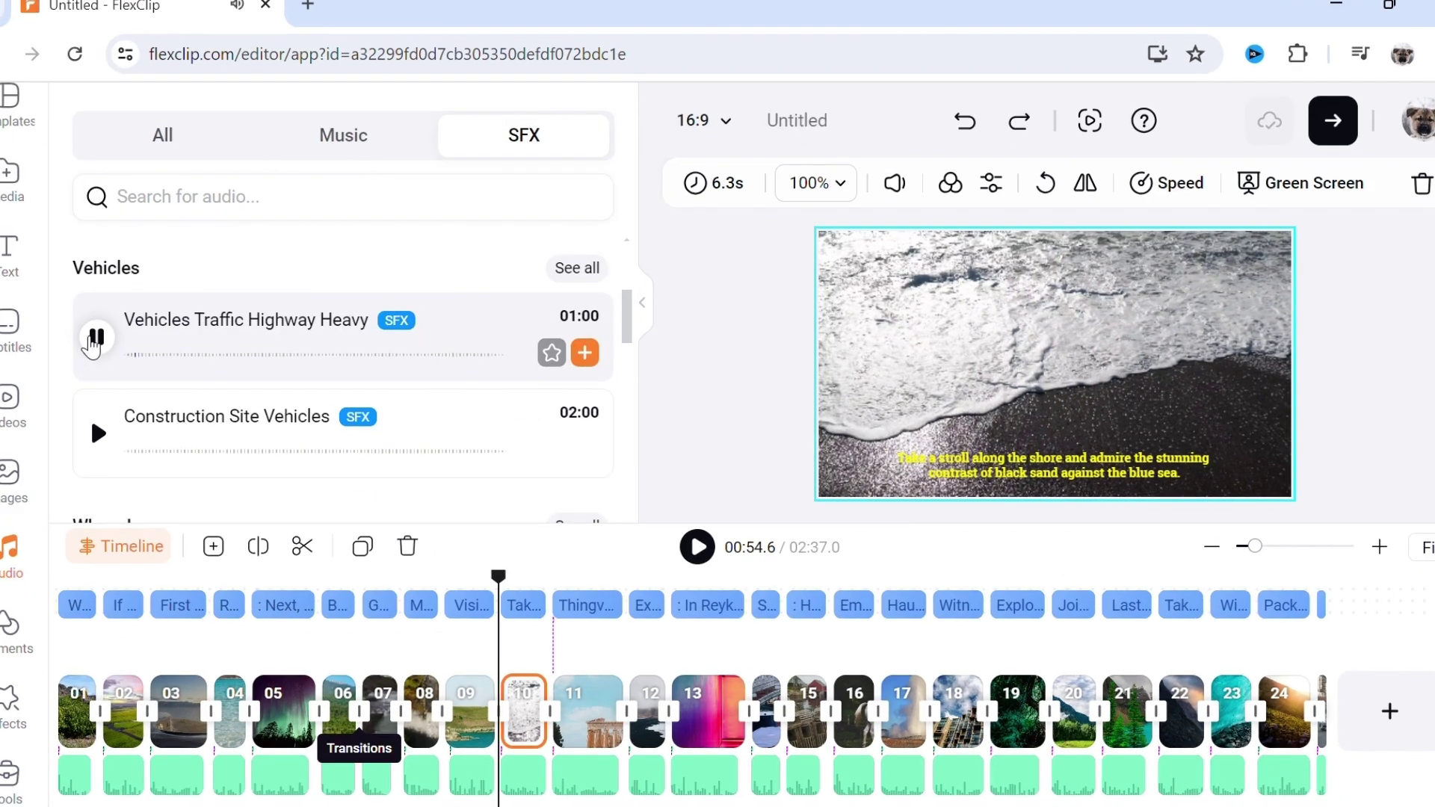
{"action": "left_click", "coordinate": [96, 337]}
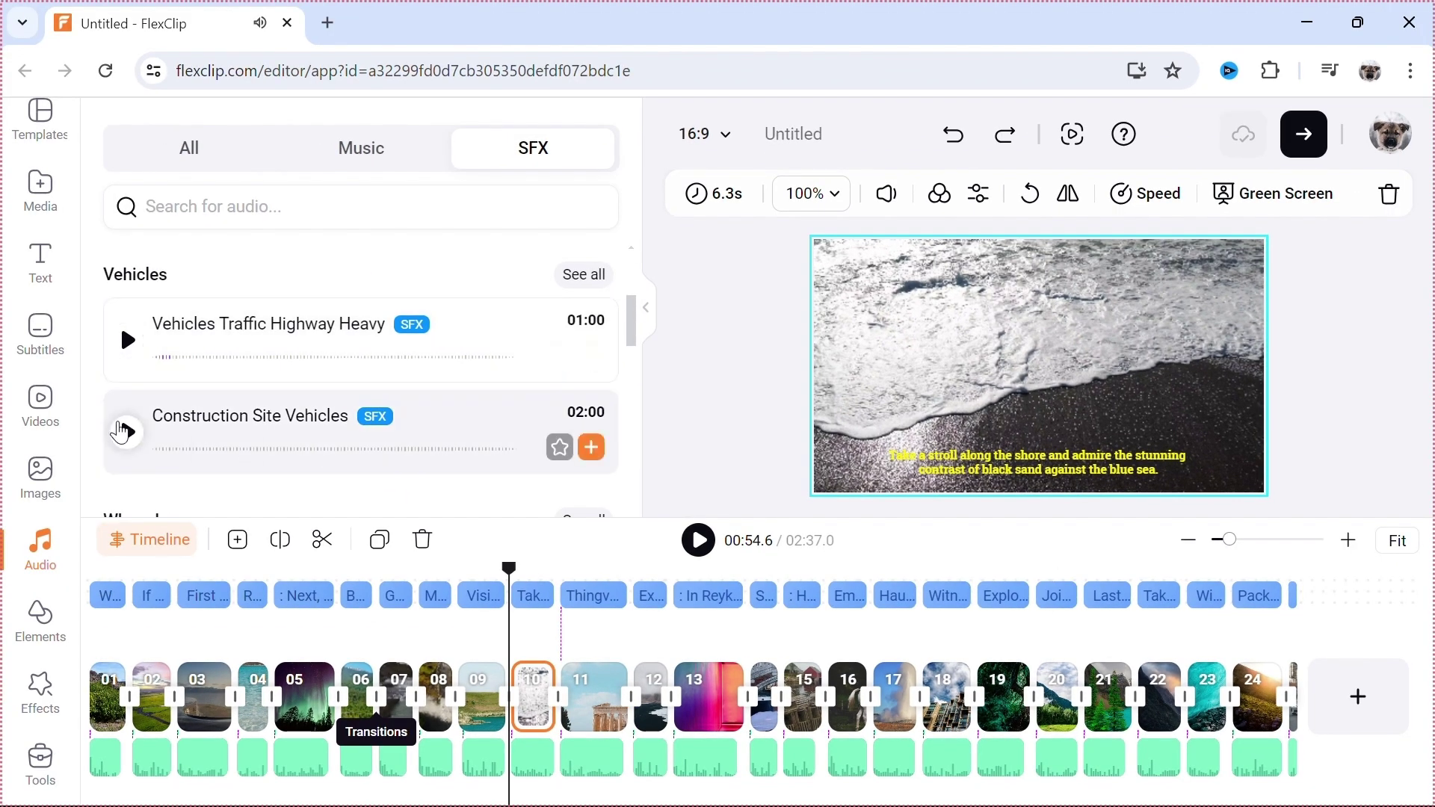
{"action": "left_click", "coordinate": [121, 431]}
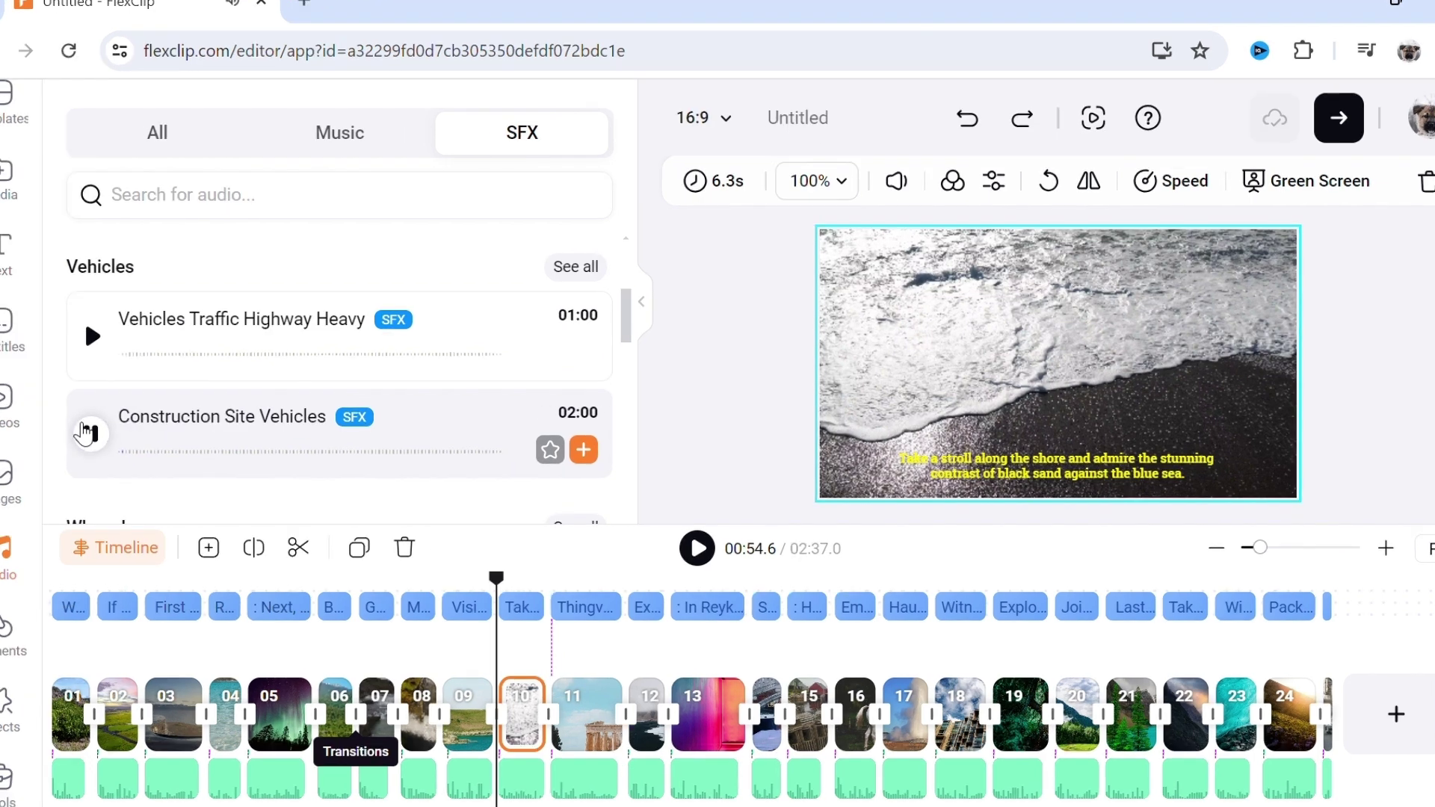
{"action": "left_click", "coordinate": [84, 434]}
{"action": "left_click", "coordinate": [8, 781]}
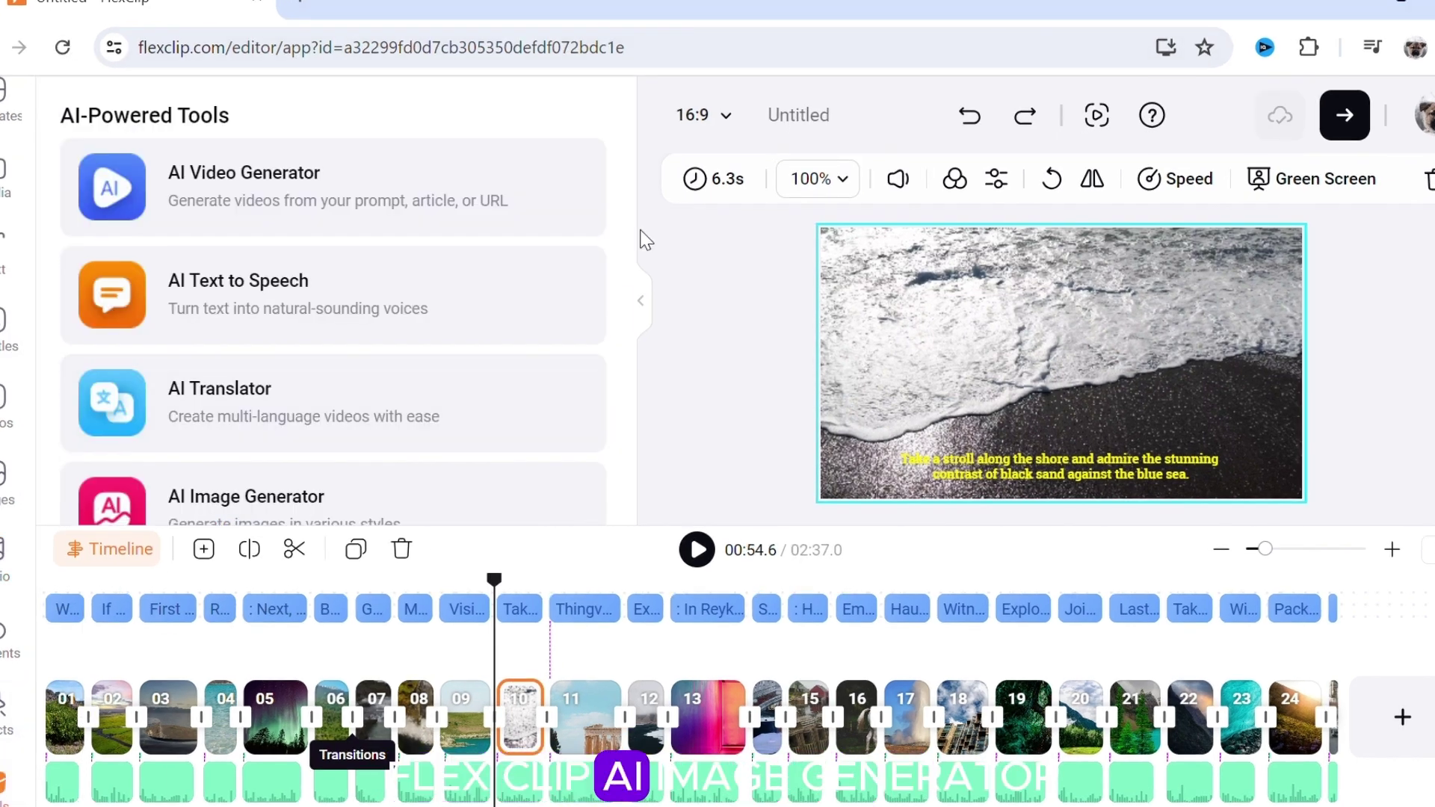
- Place and delete a blue right triangle from Elements, then open the video Export Settings
{"action": "scroll", "coordinate": [631, 282], "scroll_direction": "down", "scroll_amount": 2}
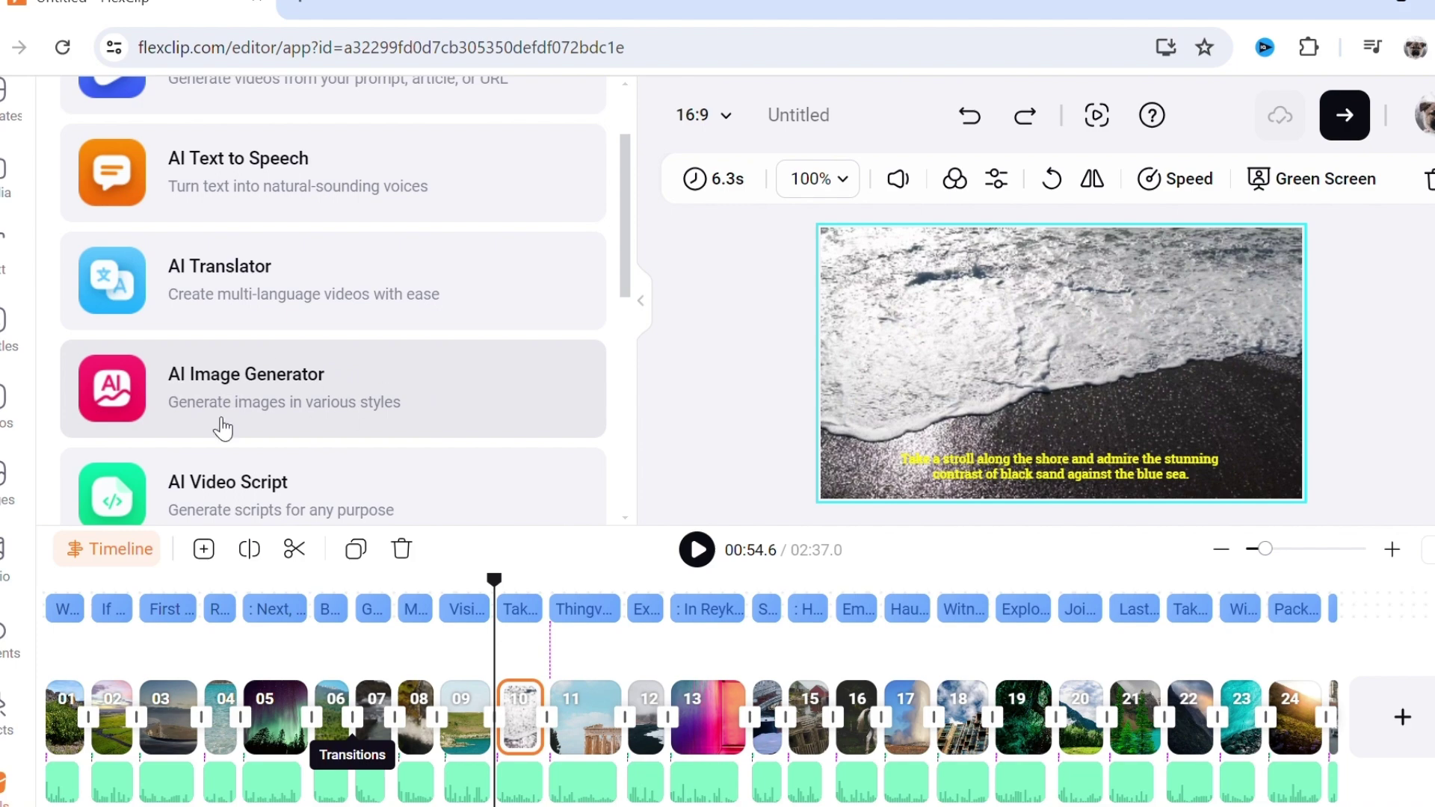
{"action": "left_click", "coordinate": [9, 639]}
{"action": "left_click_drag", "start_coordinate": [472, 306], "coordinate": [1009, 370]}
{"action": "left_click", "coordinate": [1277, 299]}
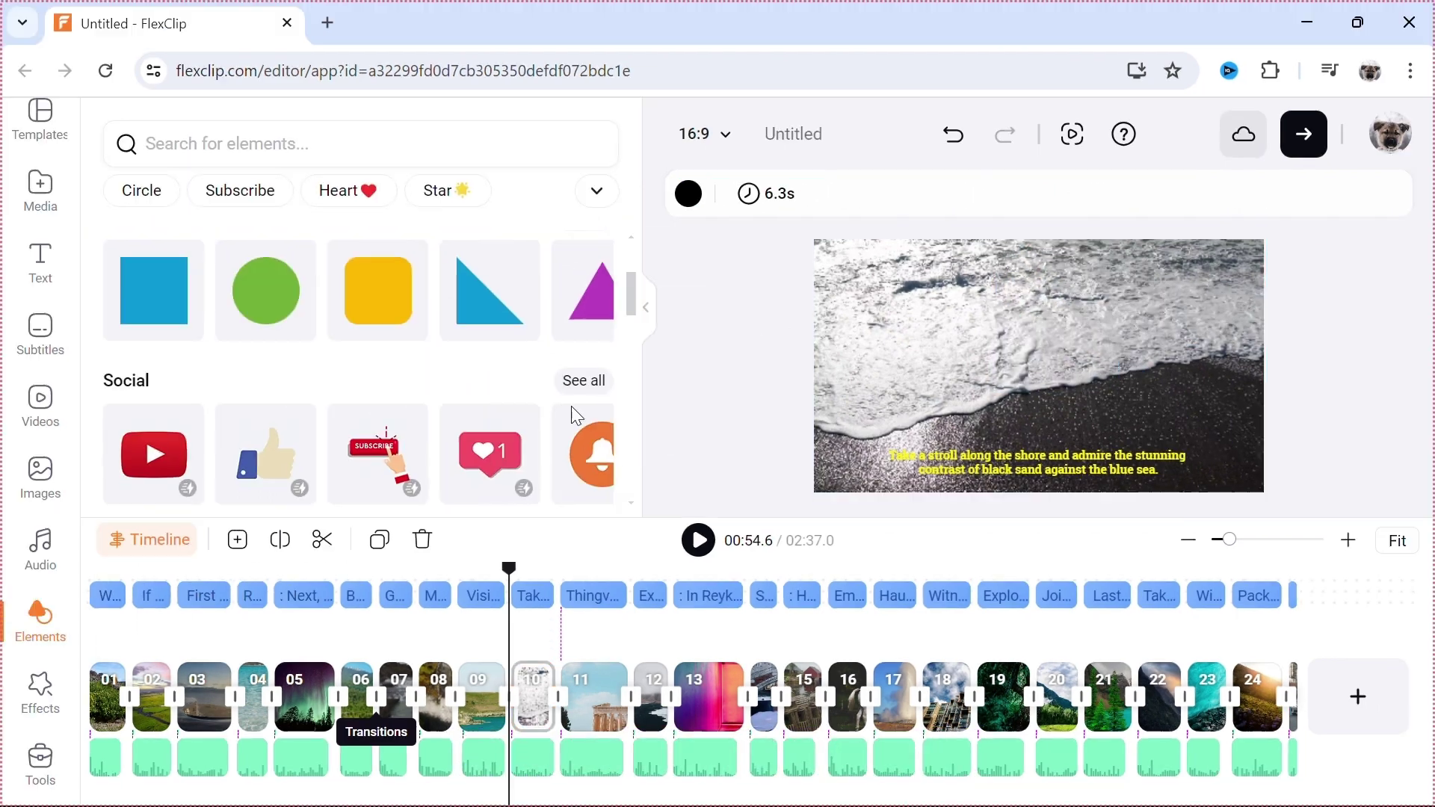
{"action": "mouse_move", "coordinate": [627, 236]}
{"action": "left_mouse_down"}
{"action": "mouse_move", "coordinate": [662, 469]}
{"action": "mouse_move", "coordinate": [758, 282]}
{"action": "left_mouse_up"}
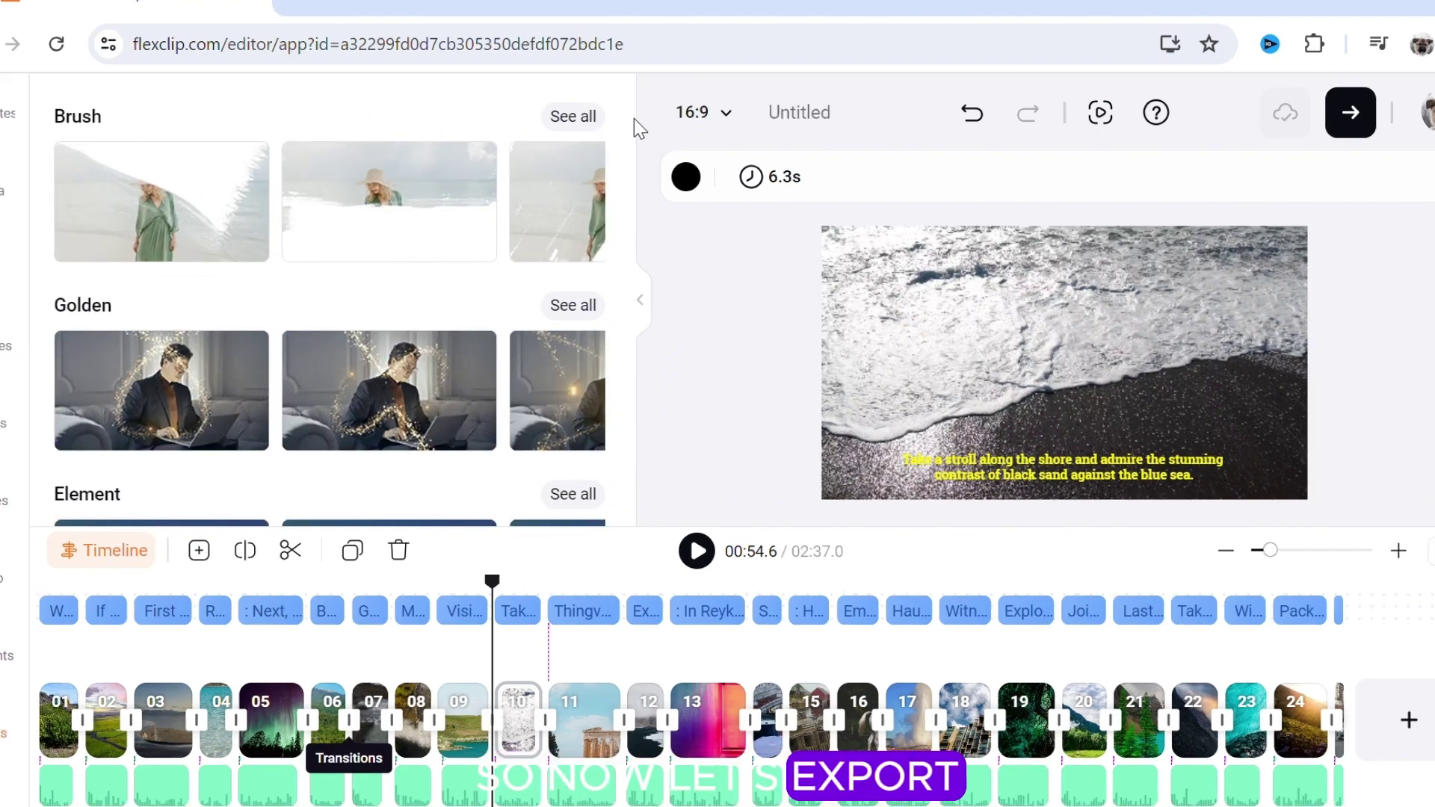
{"action": "left_click", "coordinate": [1349, 112]}
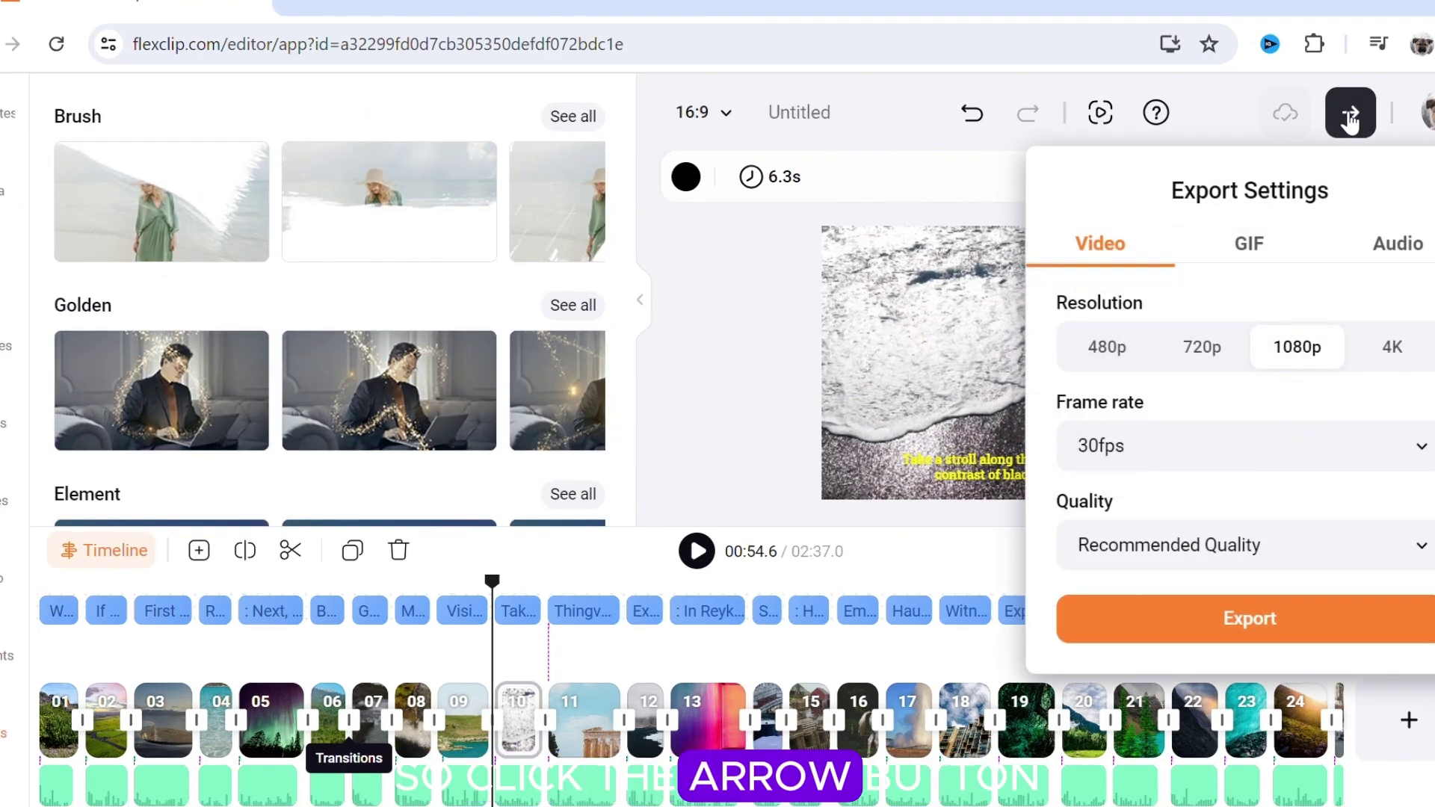